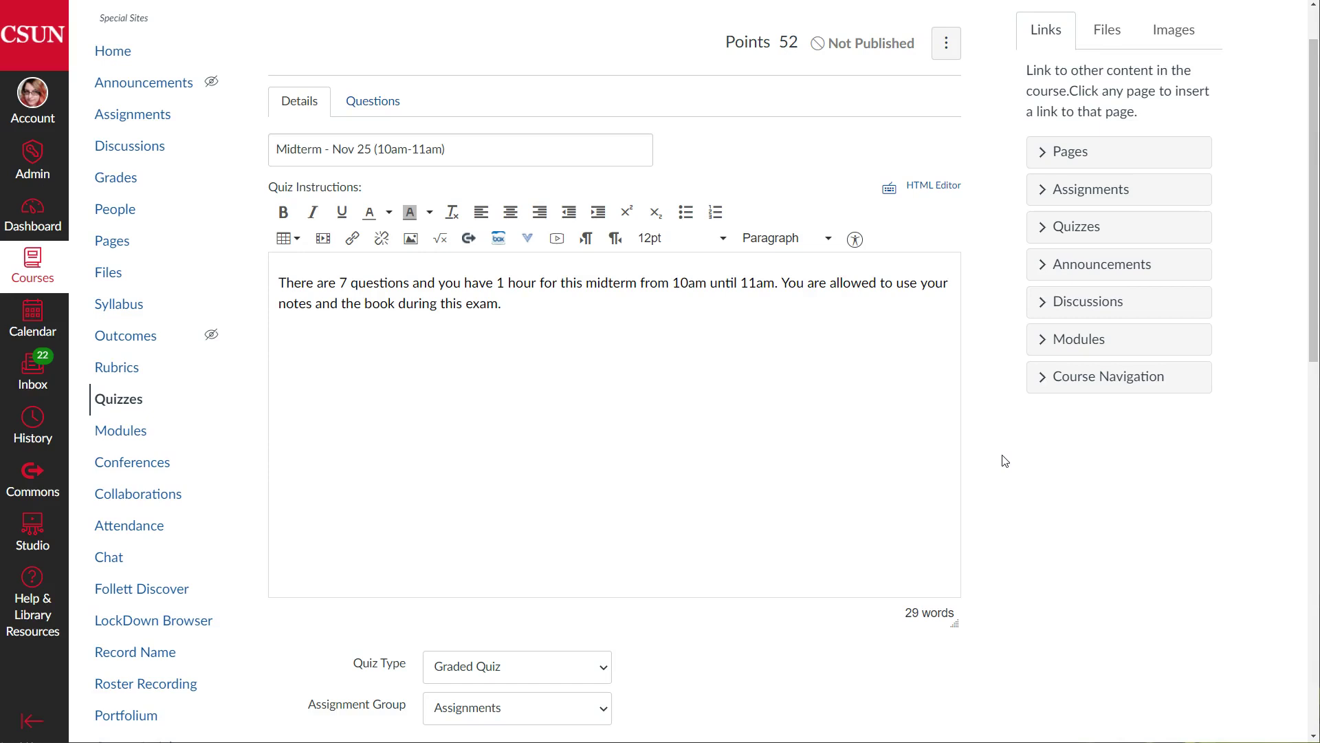
- Review the midterm quiz's instructions and its option settings, especially Shuffle Answers and the time limit
scroll(913, 385, "up", 1)
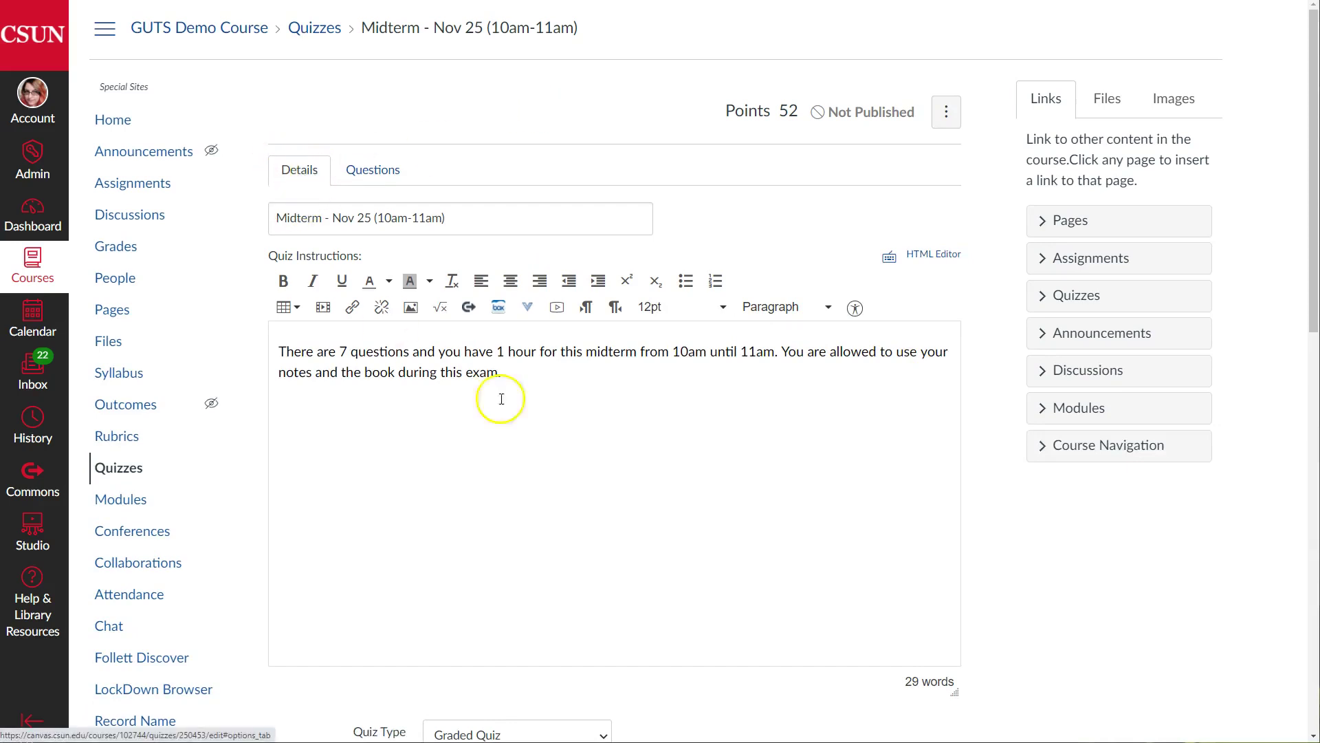
scroll(598, 422, "down", 1)
scroll(598, 422, "down", 2)
scroll(743, 383, "down", 5)
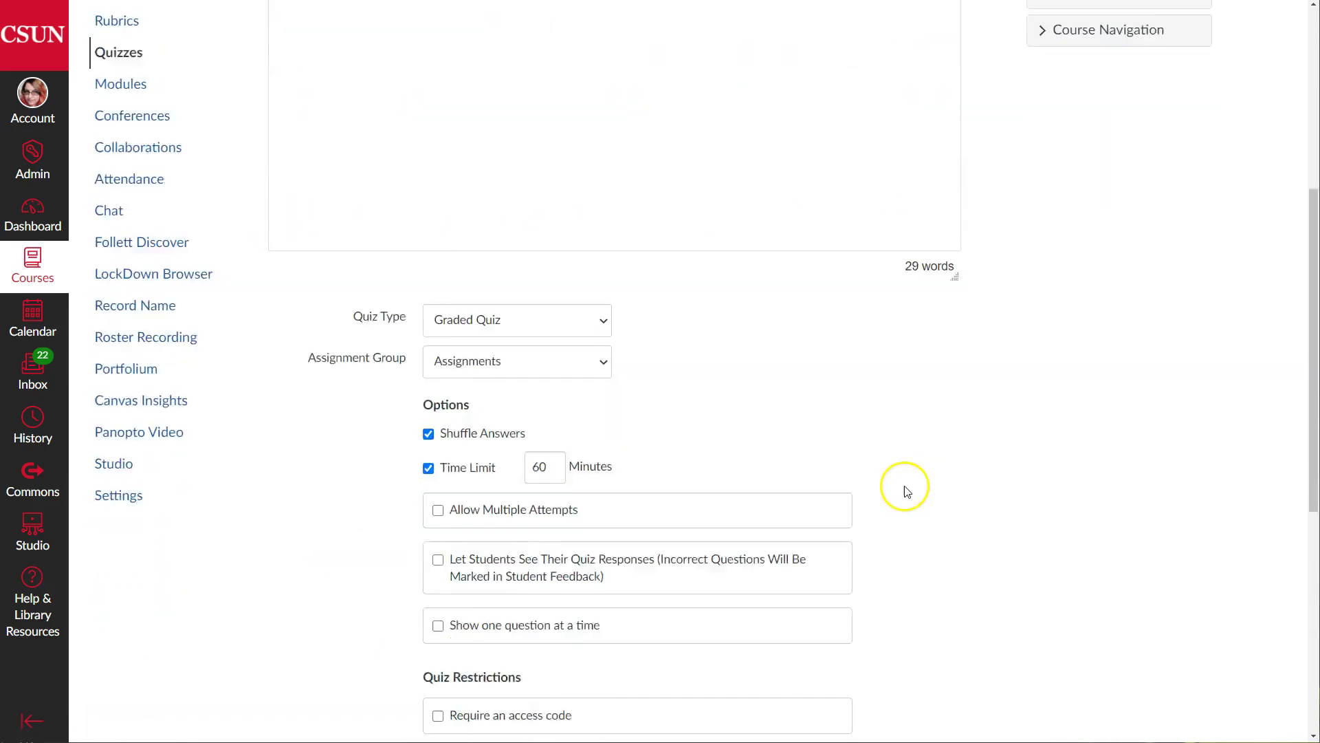
left_click_drag(526, 299, 437, 299)
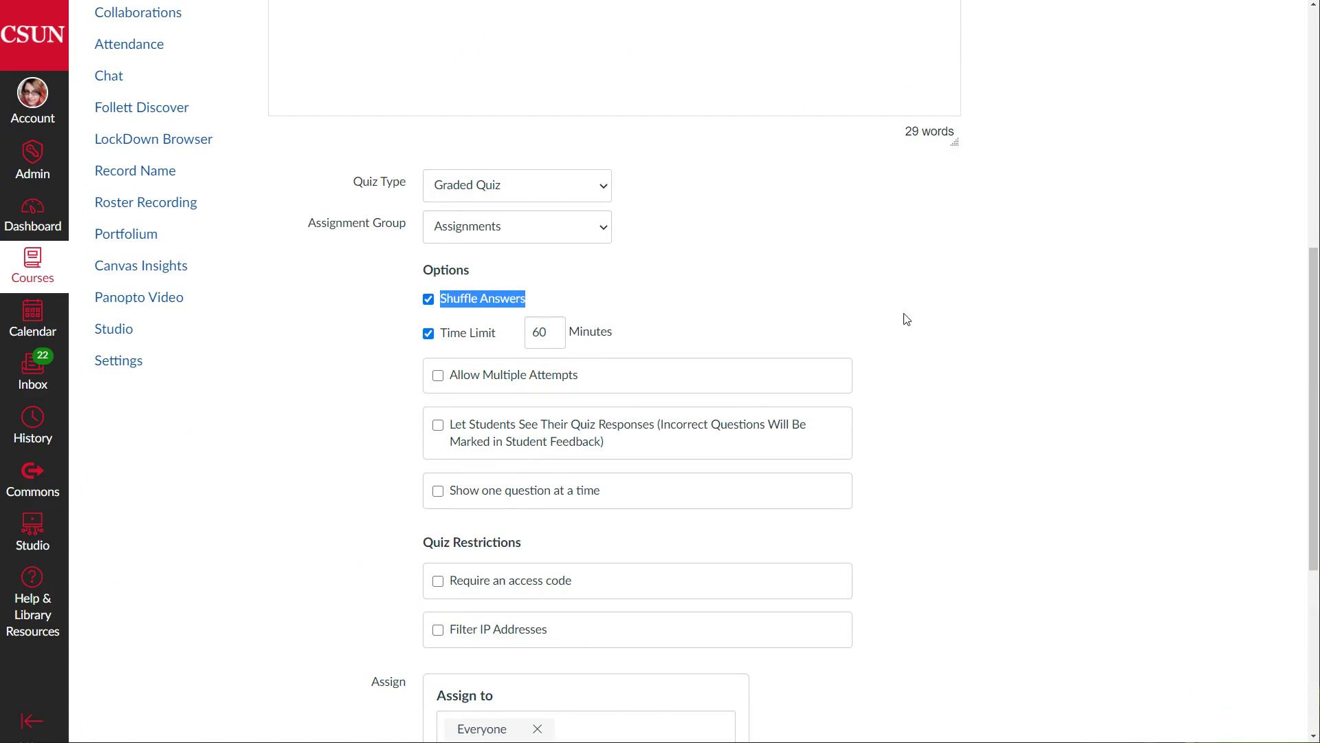
left_click(998, 329)
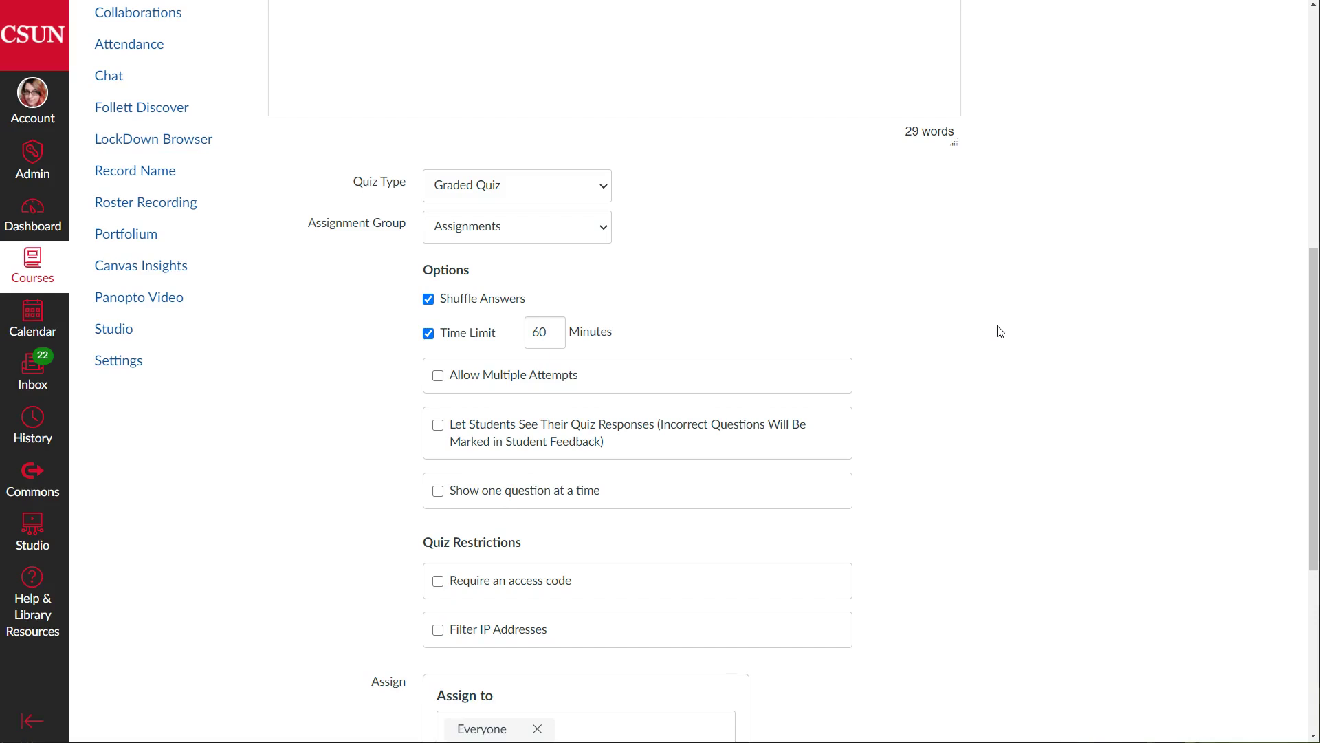
left_click_drag(526, 300, 440, 298)
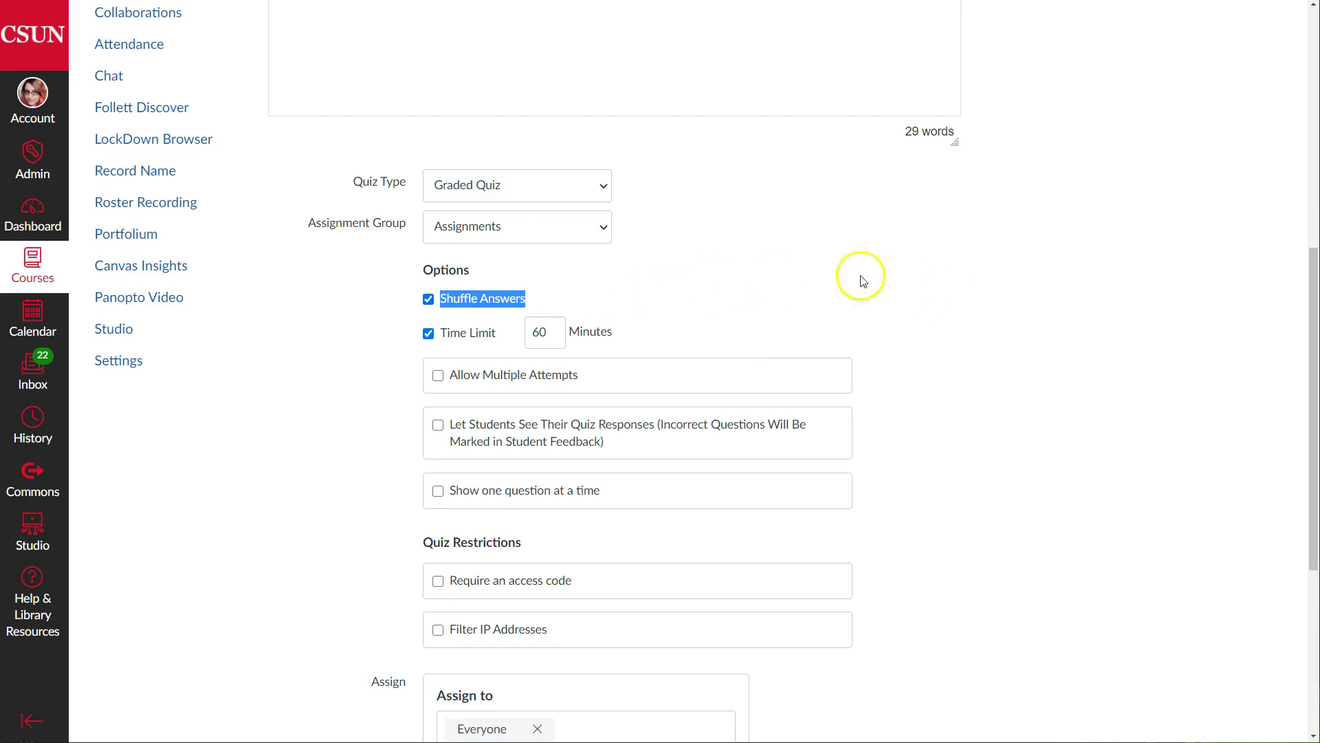
left_click(1170, 301)
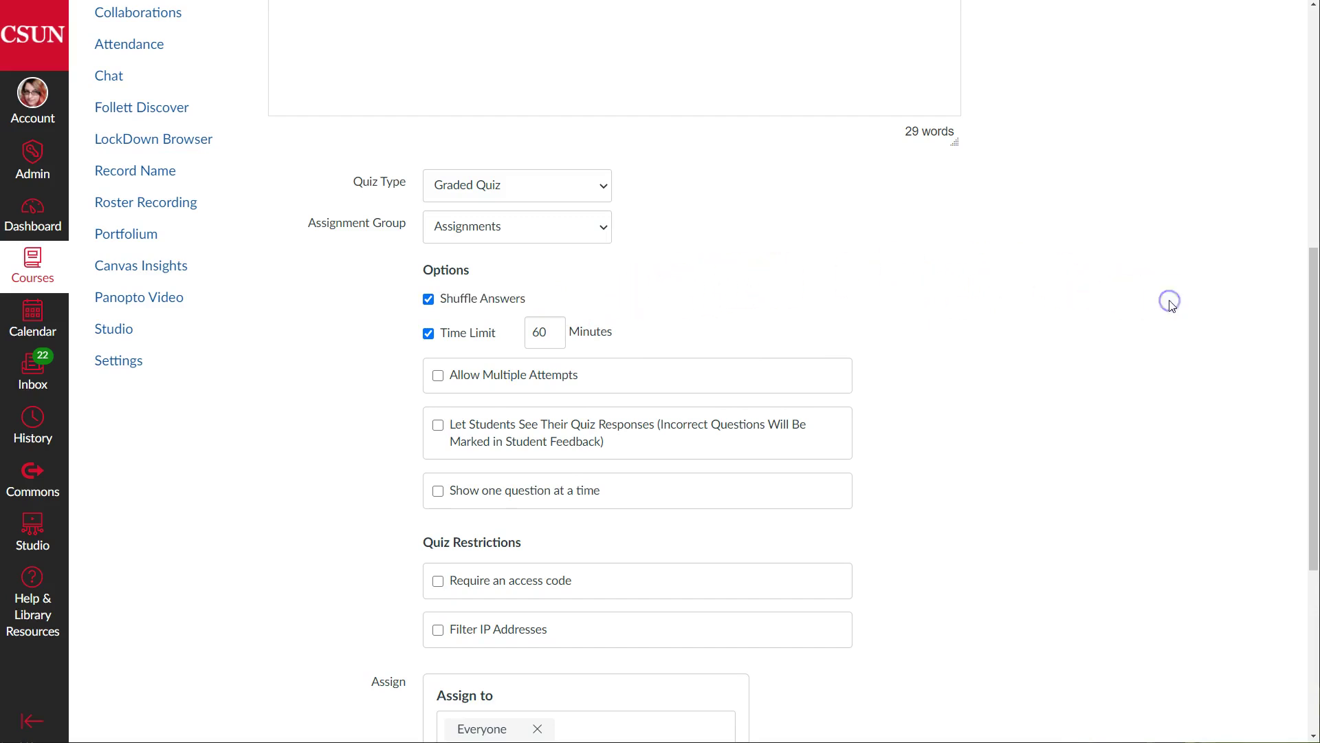
- Open the quiz's question list and examine the point value of each question from MC through Essay
scroll(1173, 306, "up", 4)
scroll(1172, 306, "up", 4)
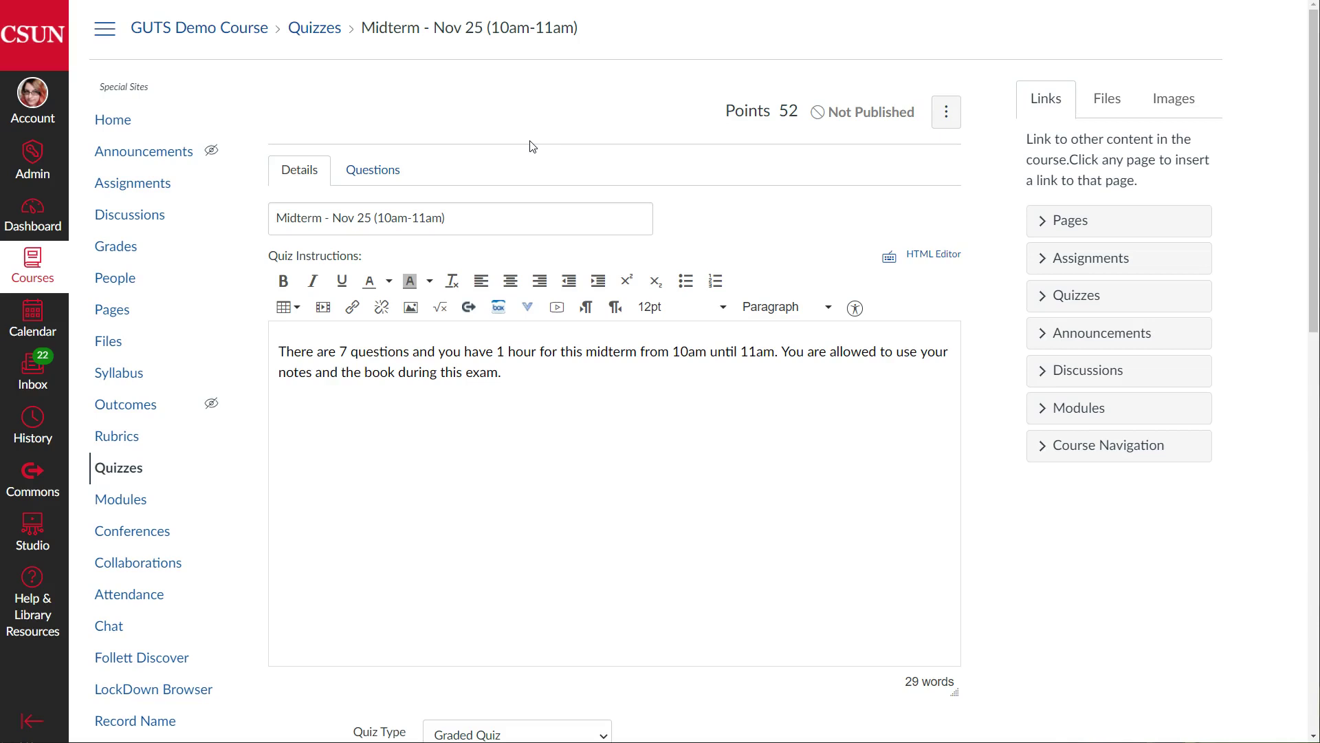
left_click(405, 176)
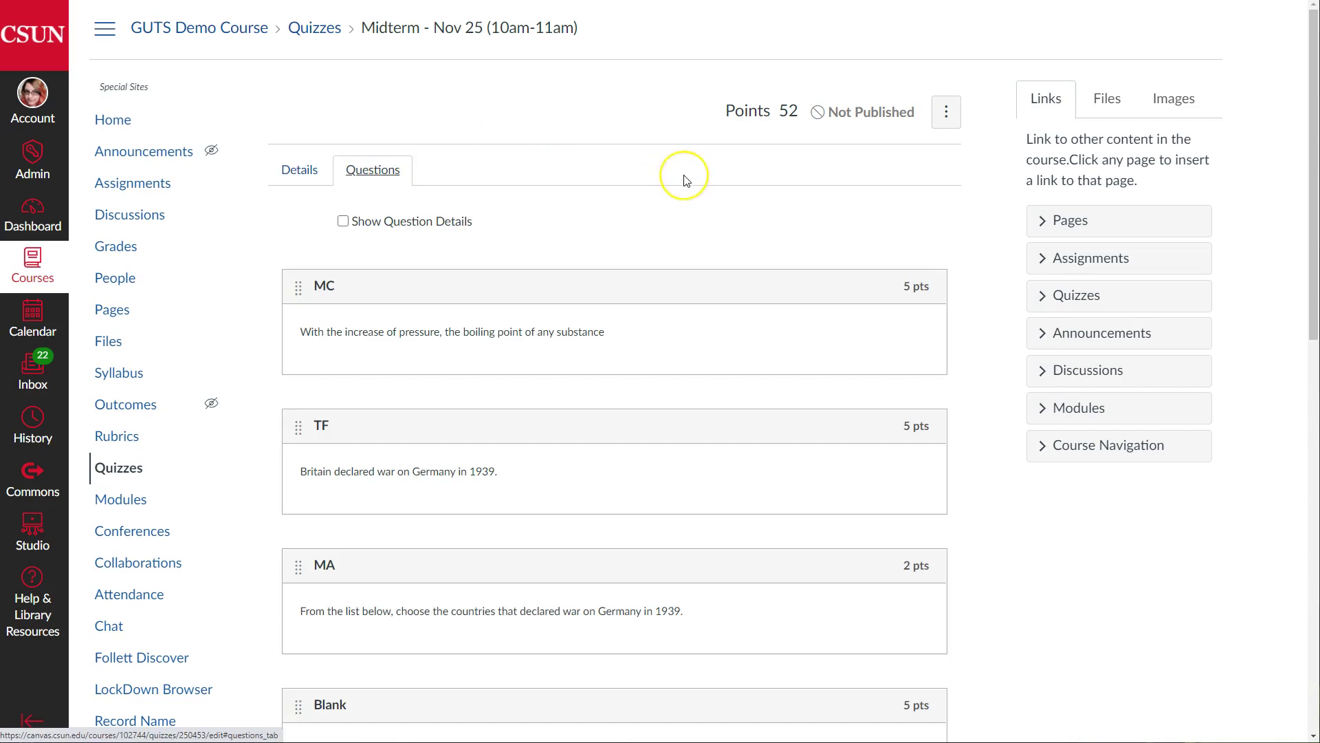
scroll(685, 180, "down", 10)
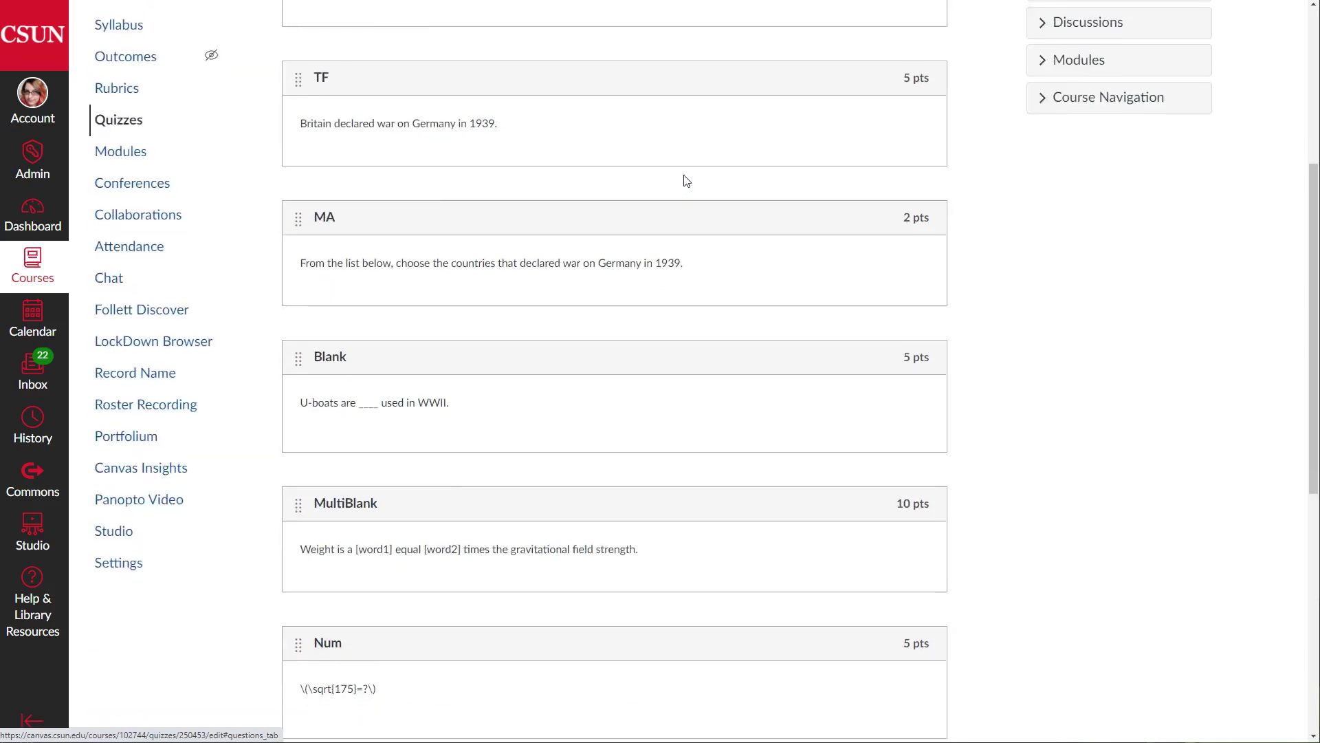
scroll(685, 180, "up", 10)
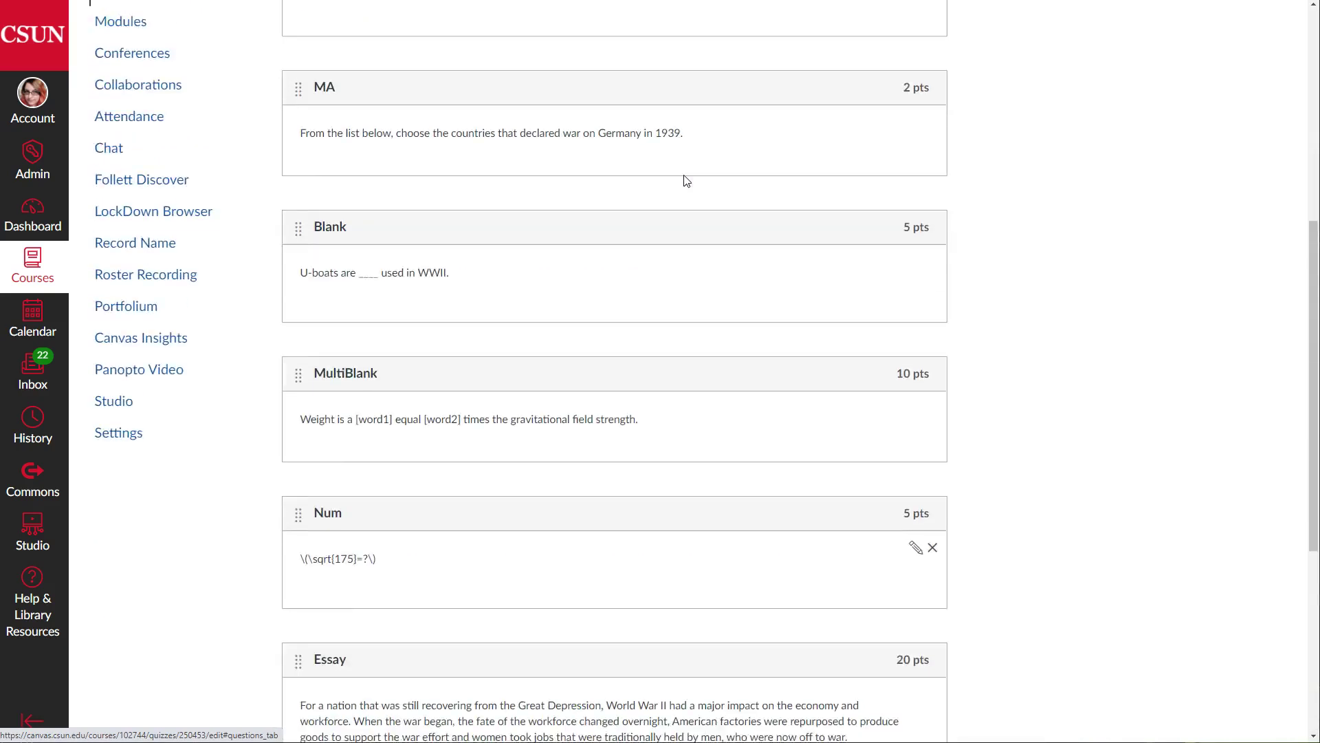
left_click(710, 185)
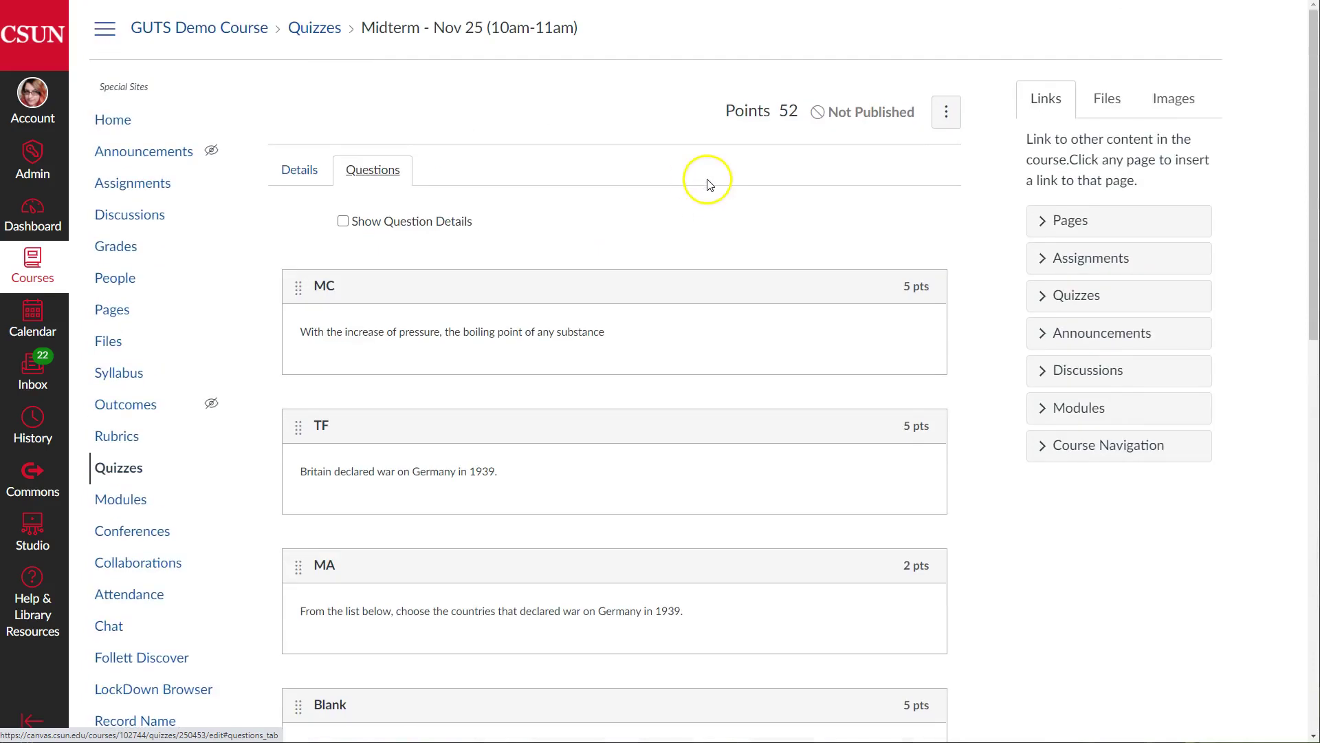
left_click(958, 278)
left_click(981, 260)
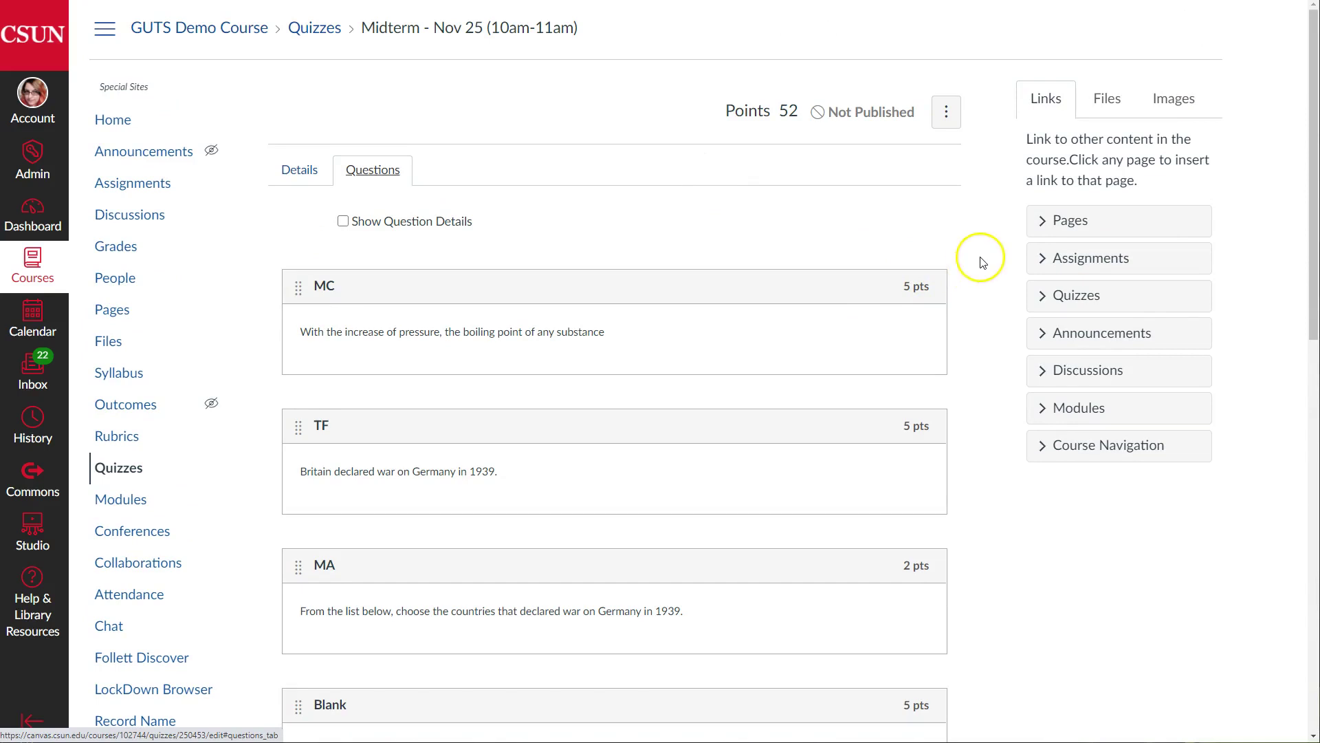
scroll(981, 258, "down", 3)
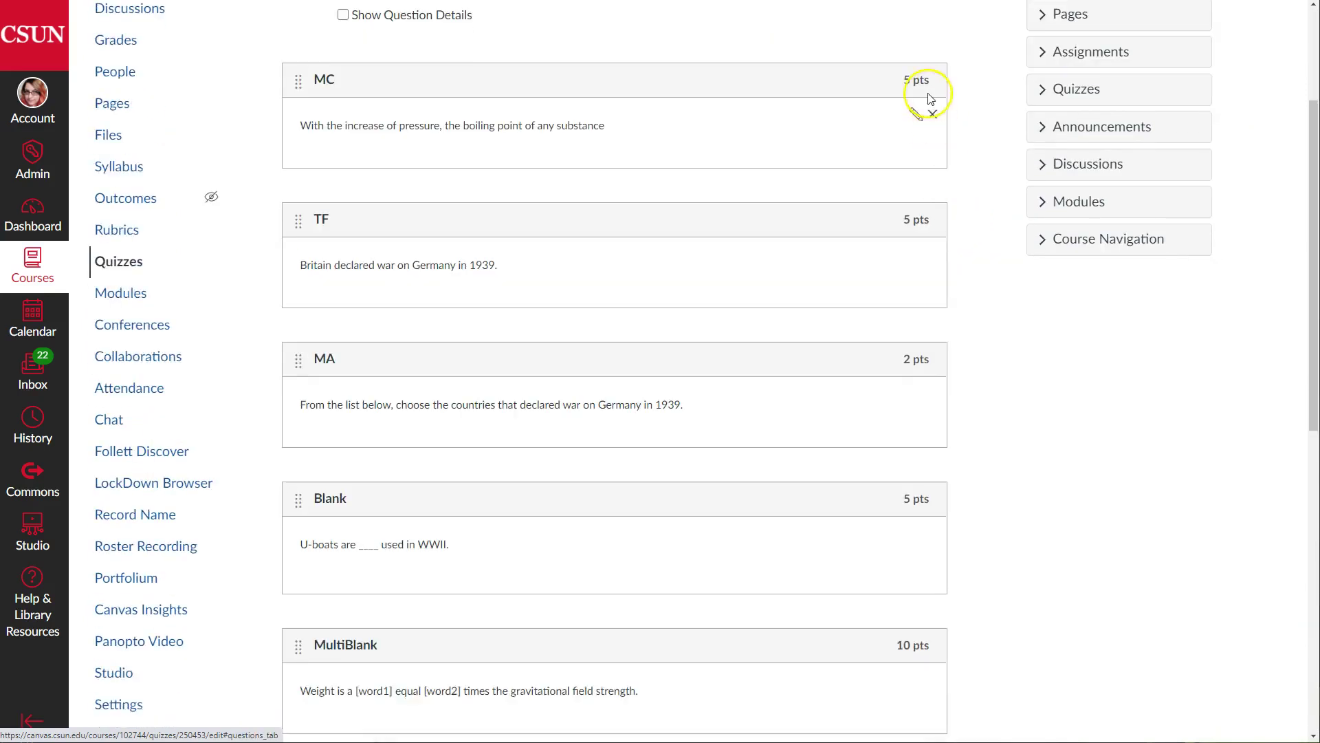
scroll(935, 199, "down", 5)
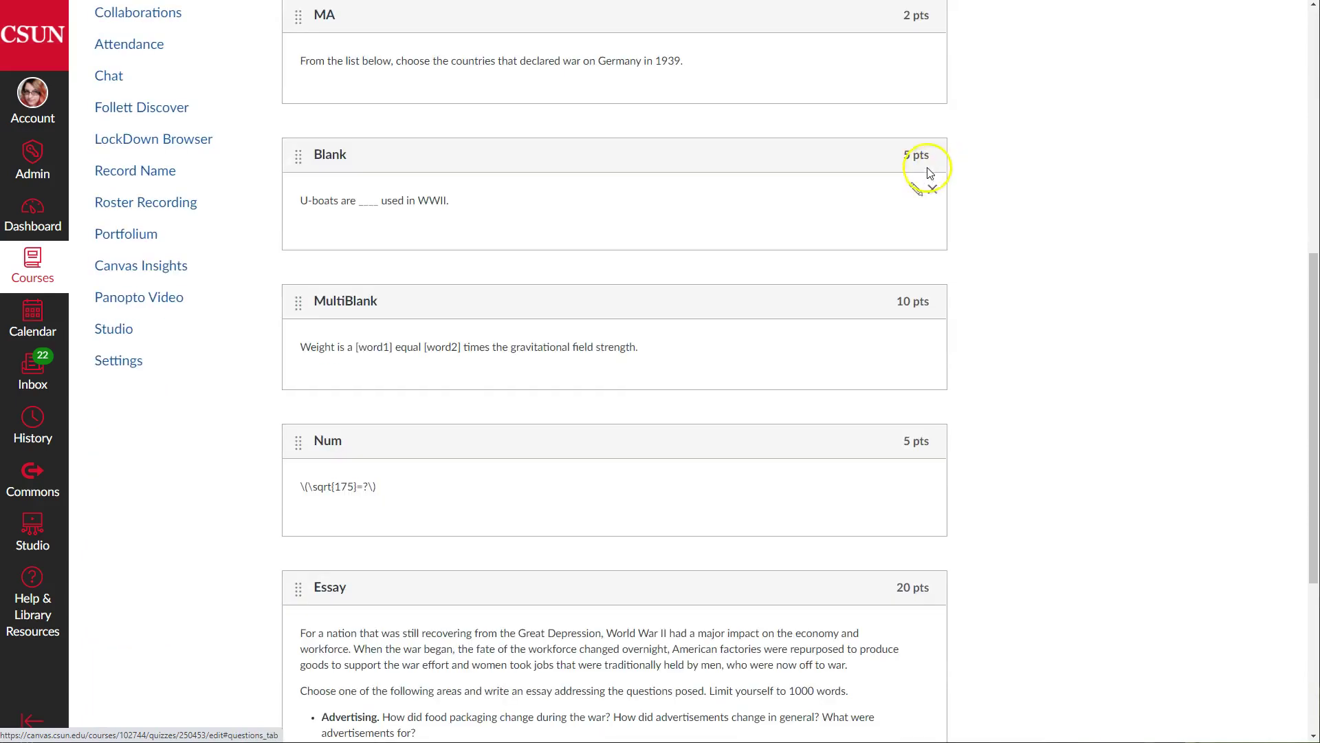
scroll(1018, 422, "down", 5)
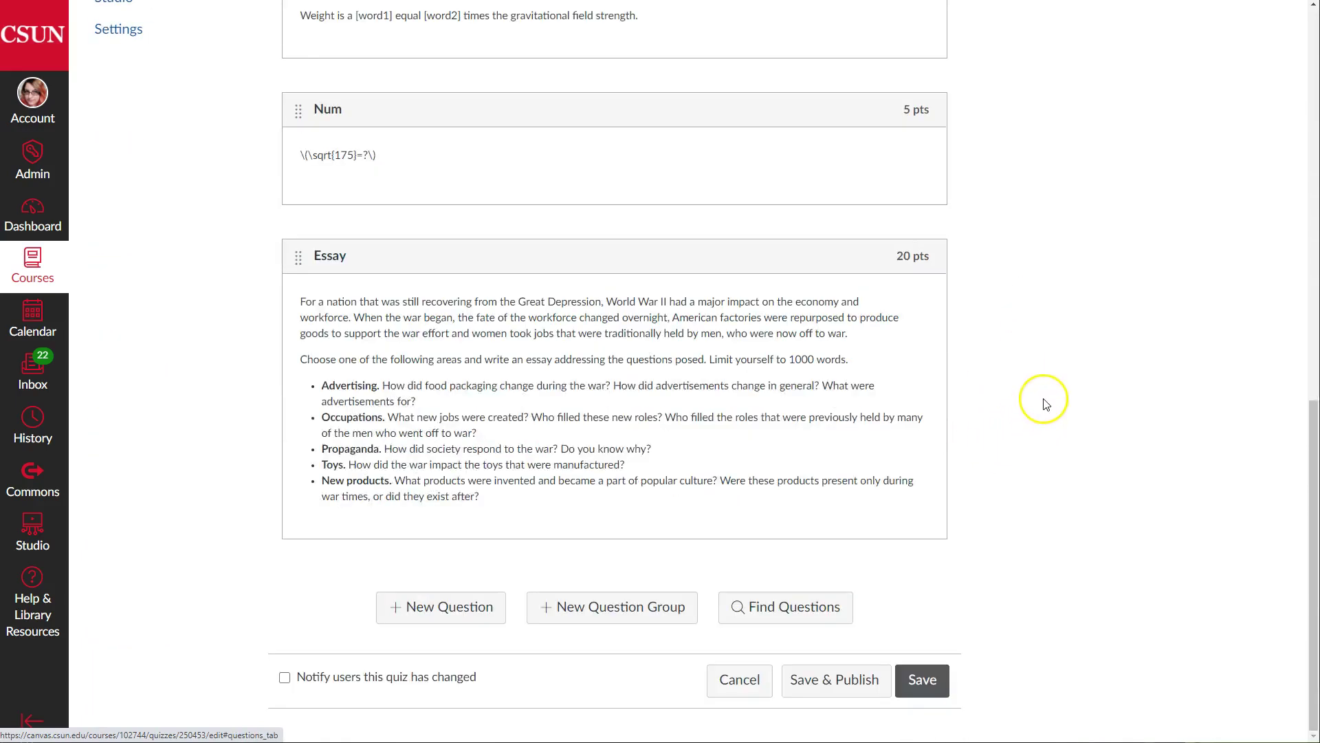
scroll(1049, 393, "up", 1)
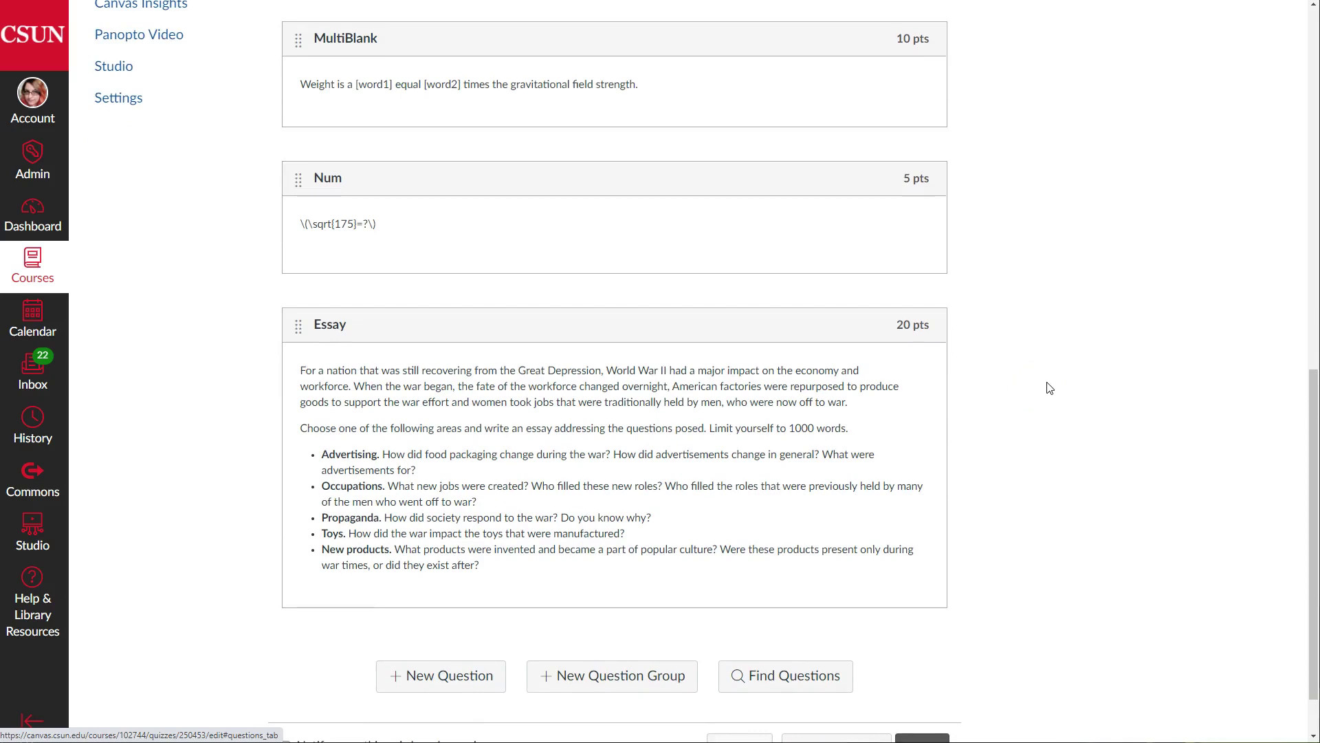
scroll(1050, 388, "up", 11)
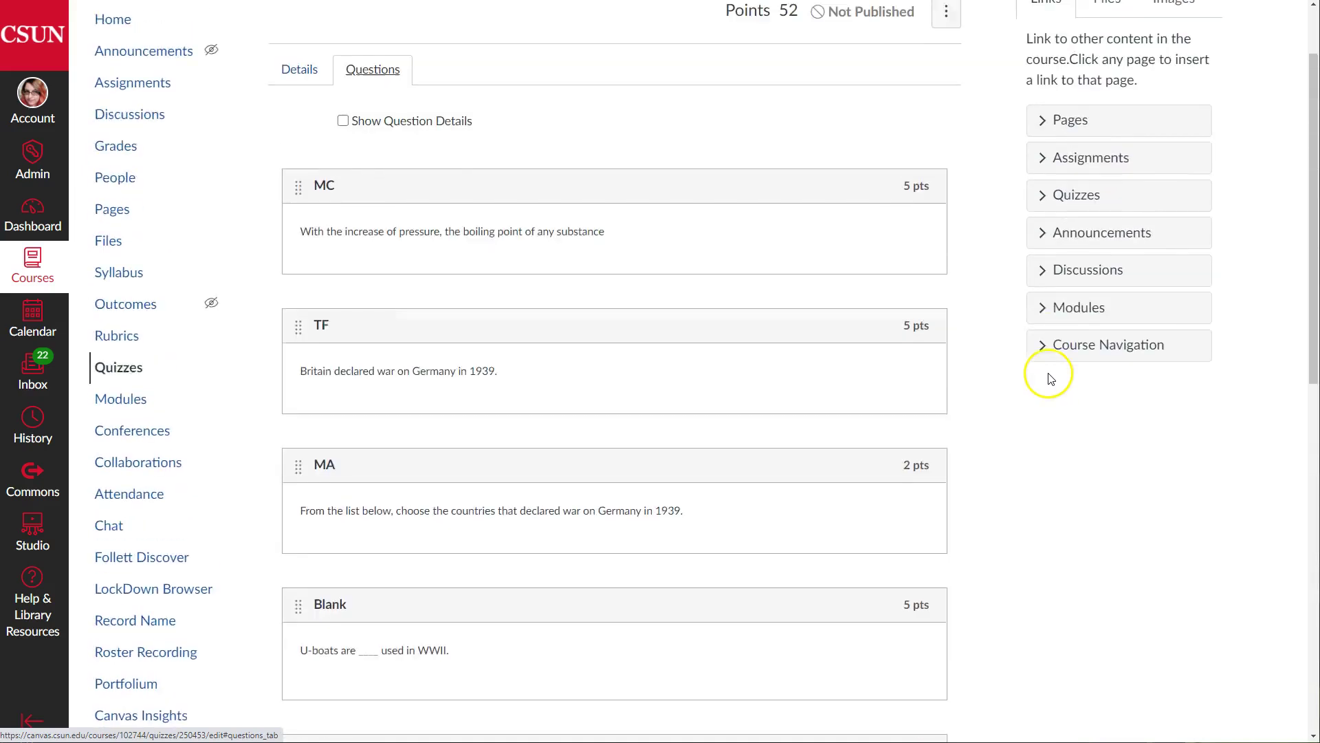
scroll(1050, 380, "down", 12)
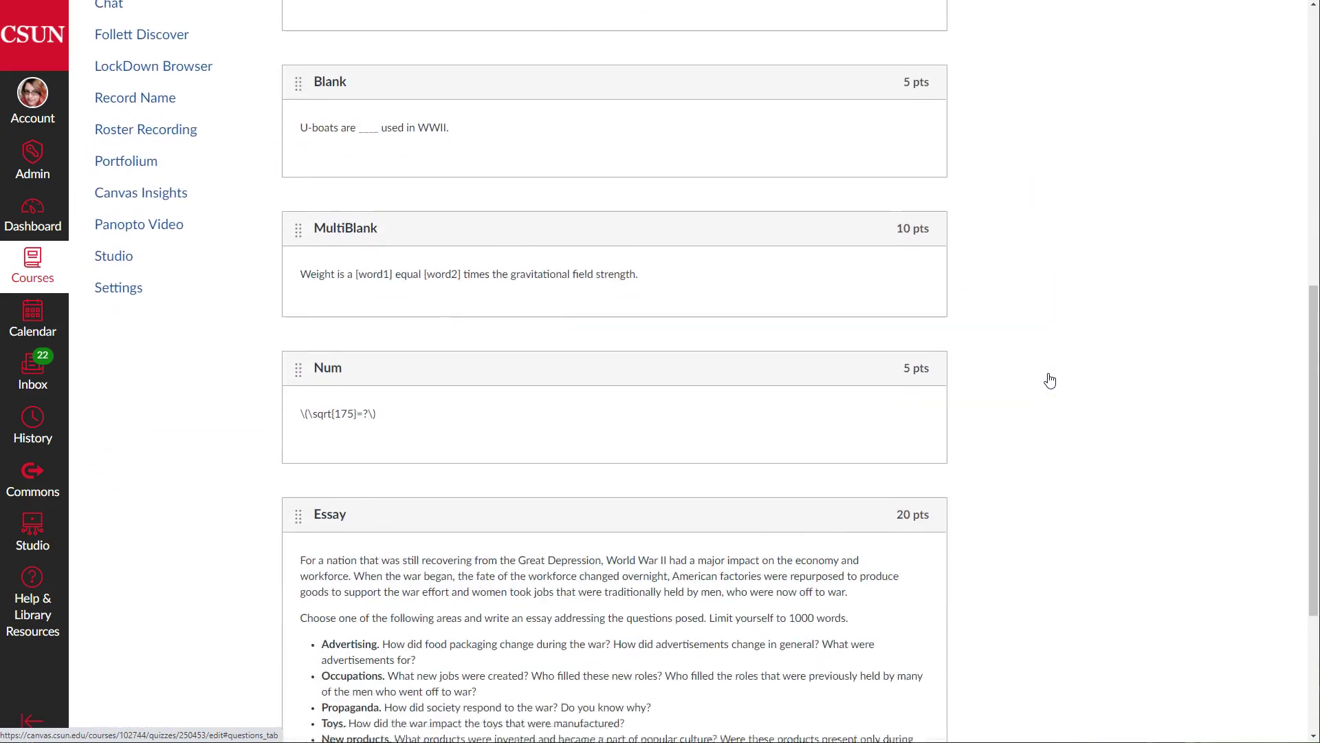
left_click(1016, 374)
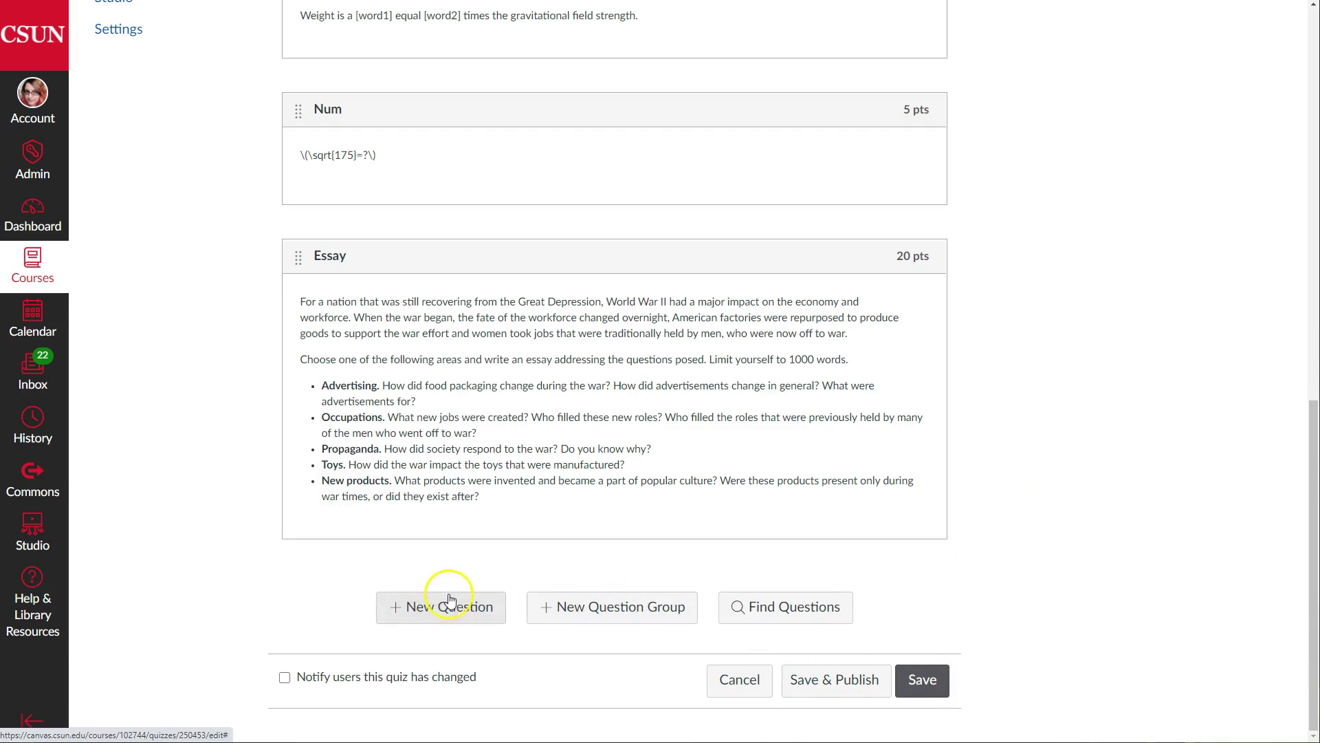
- Create a question group named "All 5pt questions" that picks 4 questions at 5 points per question
left_click(637, 618)
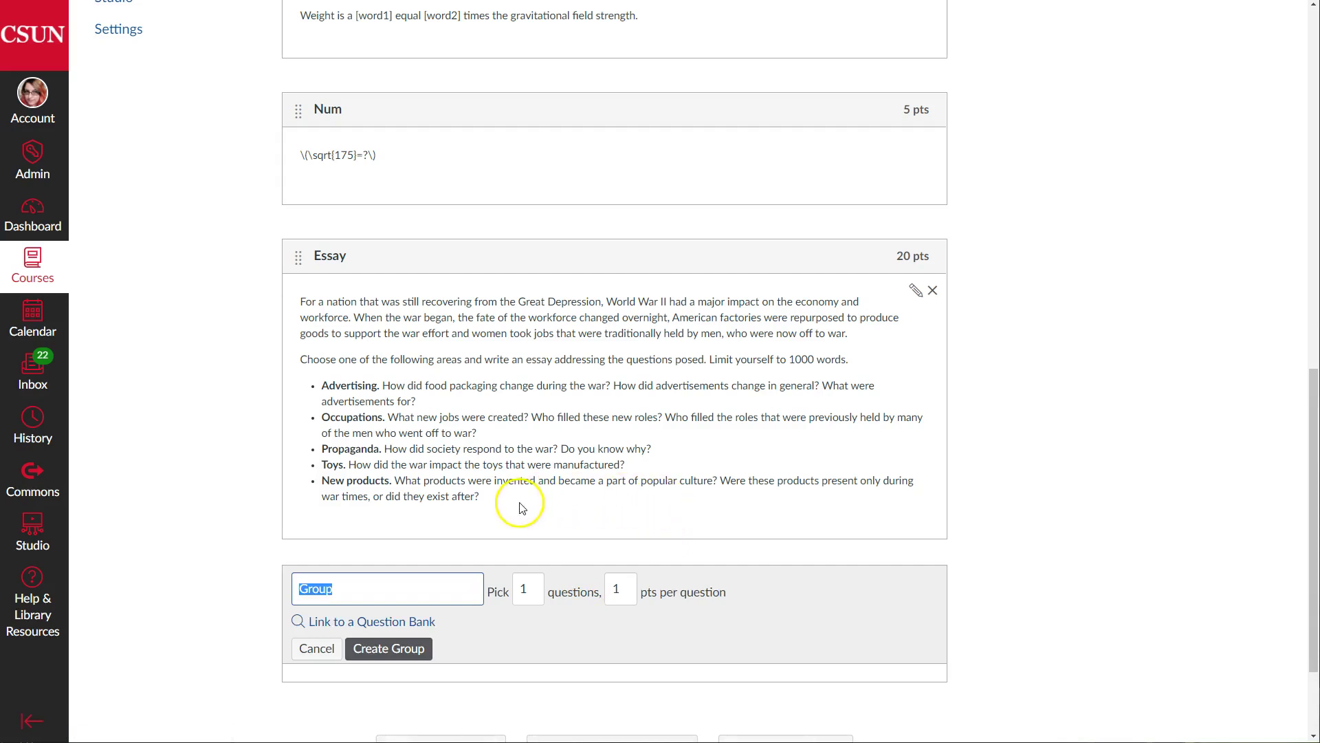
scroll(523, 485, "down", 2)
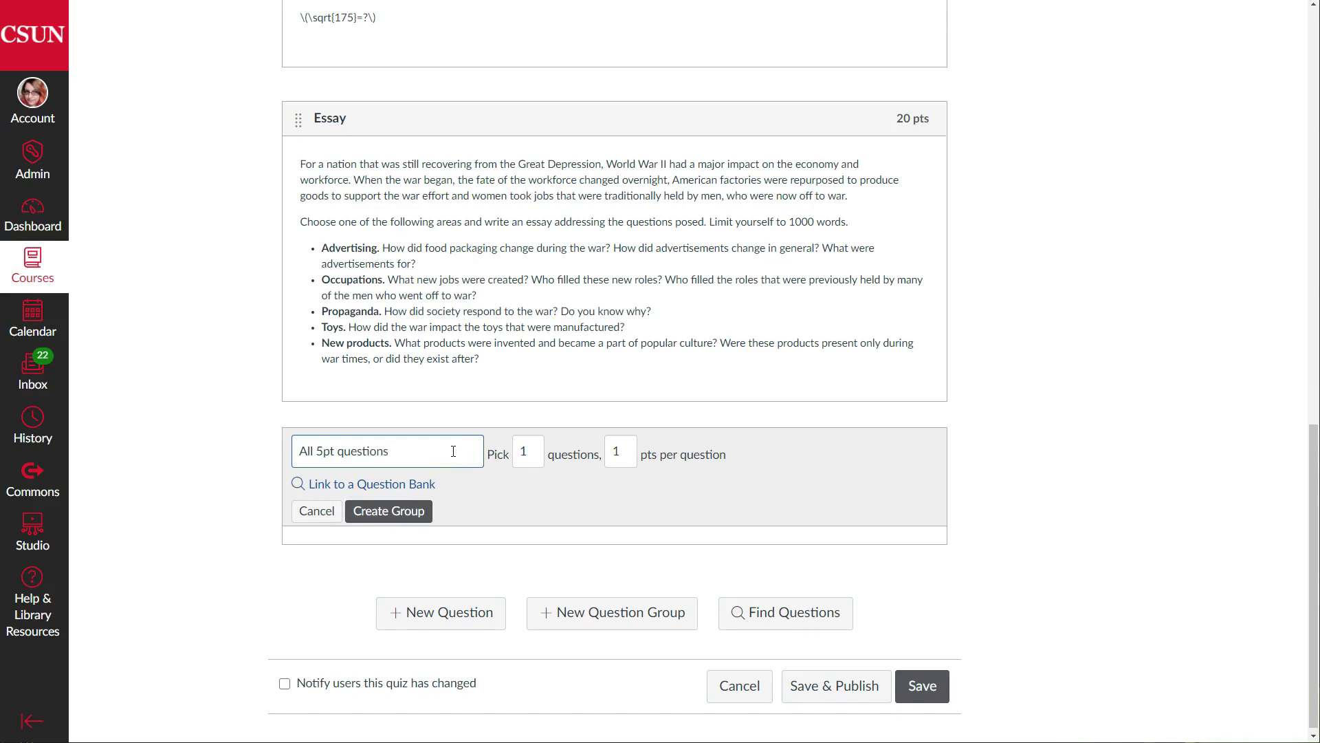
double_click(516, 455)
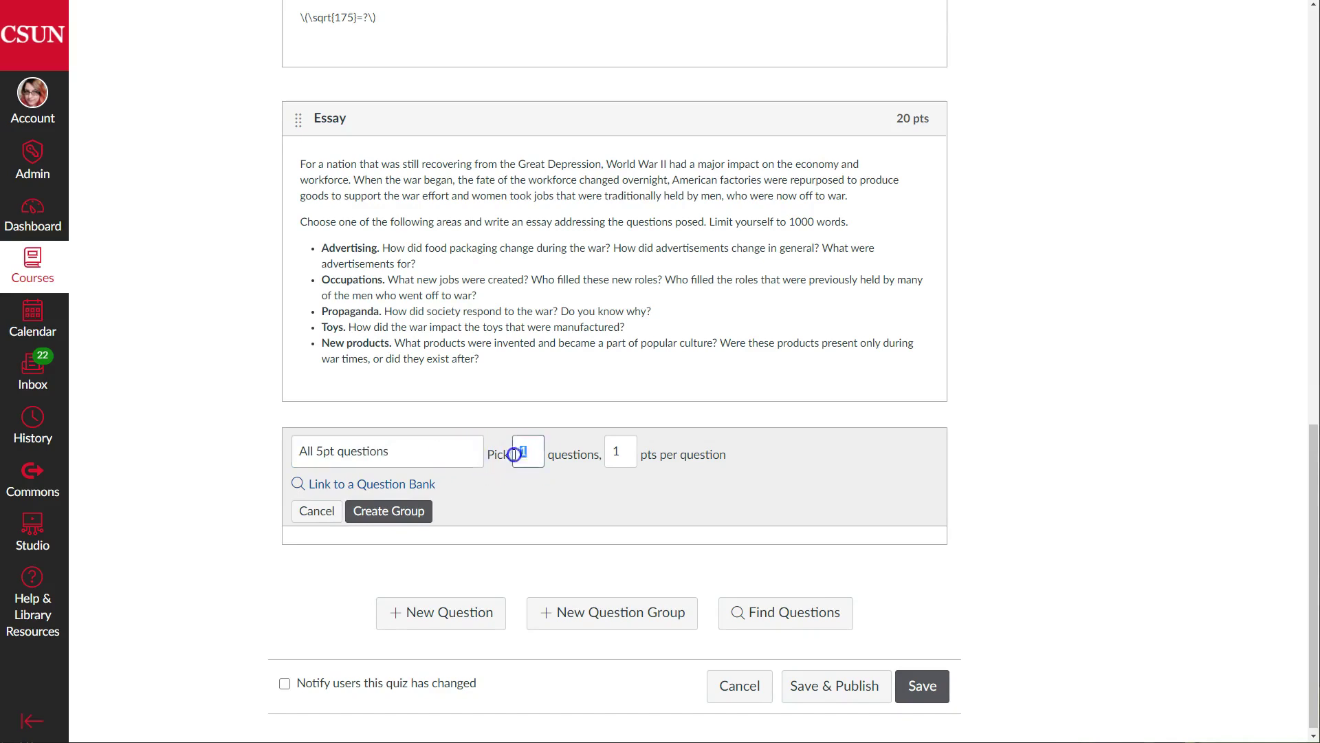
double_click(597, 451)
type("5")
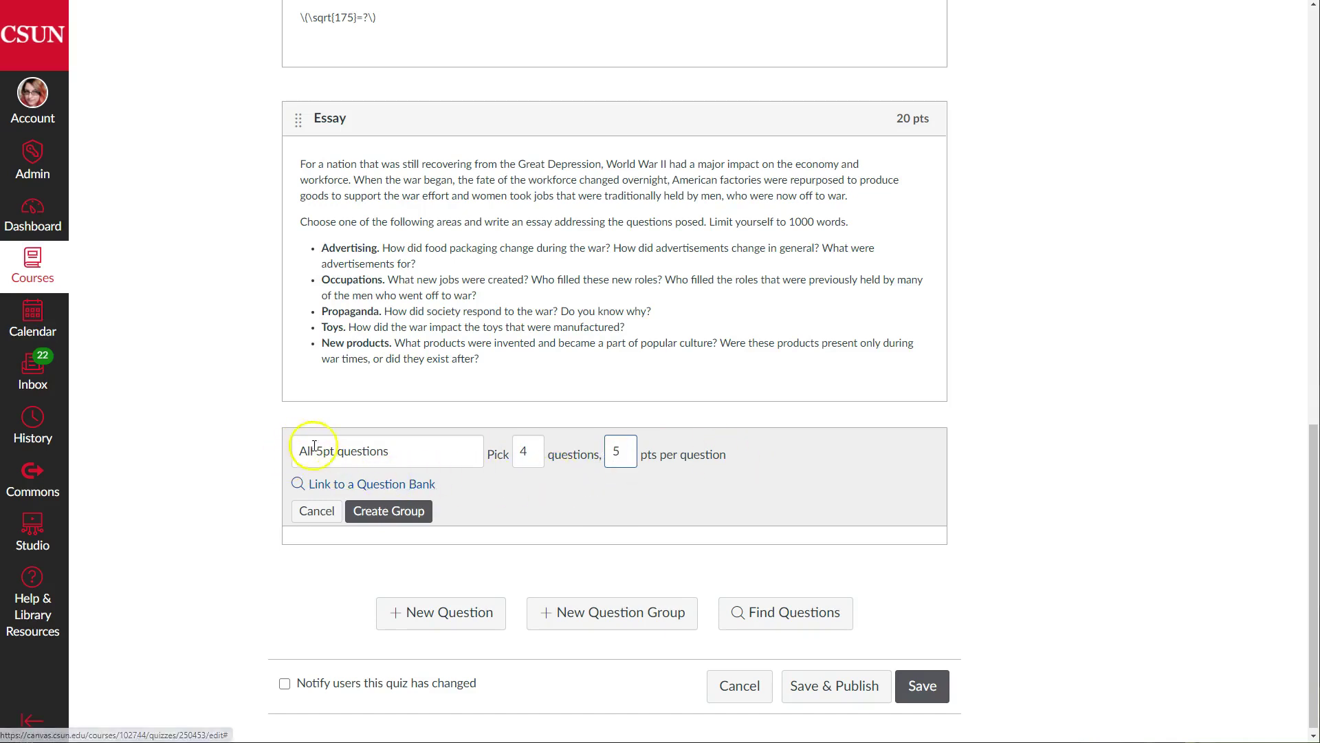
triple_click(383, 449)
left_click(395, 453)
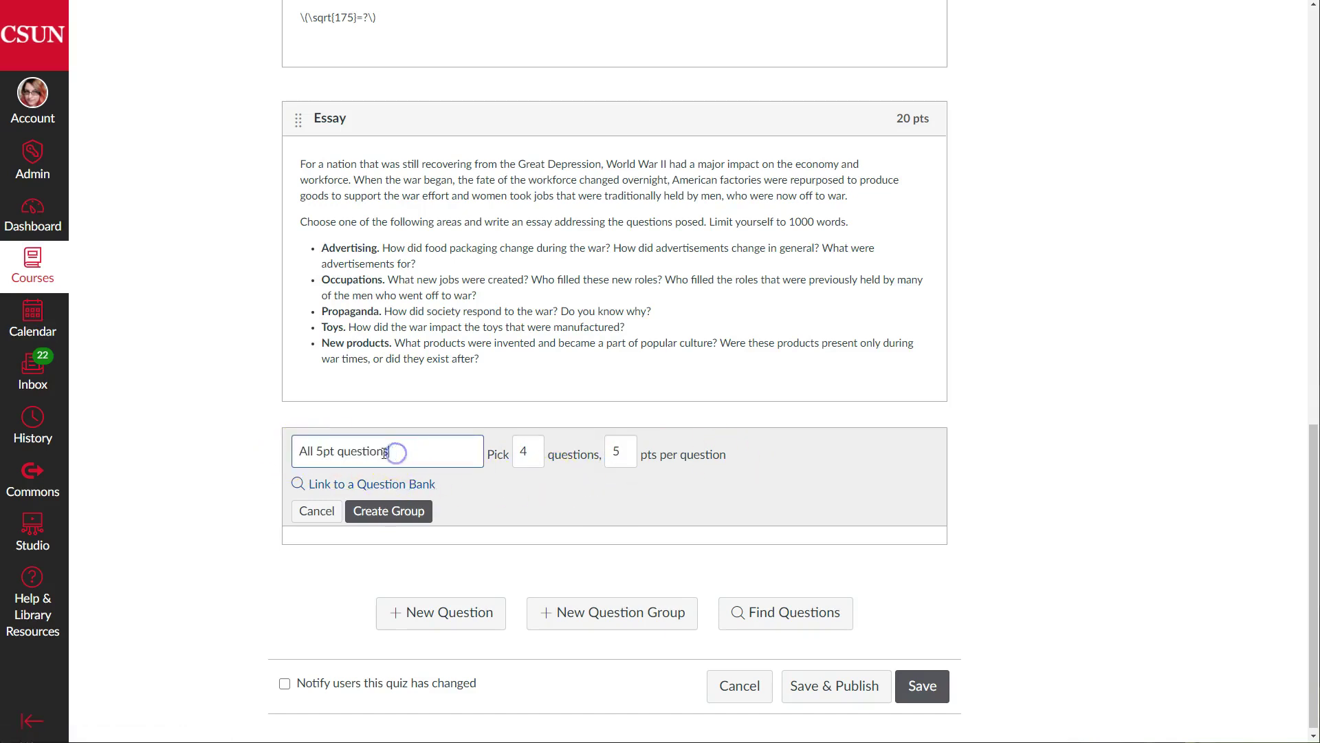
left_click(507, 453)
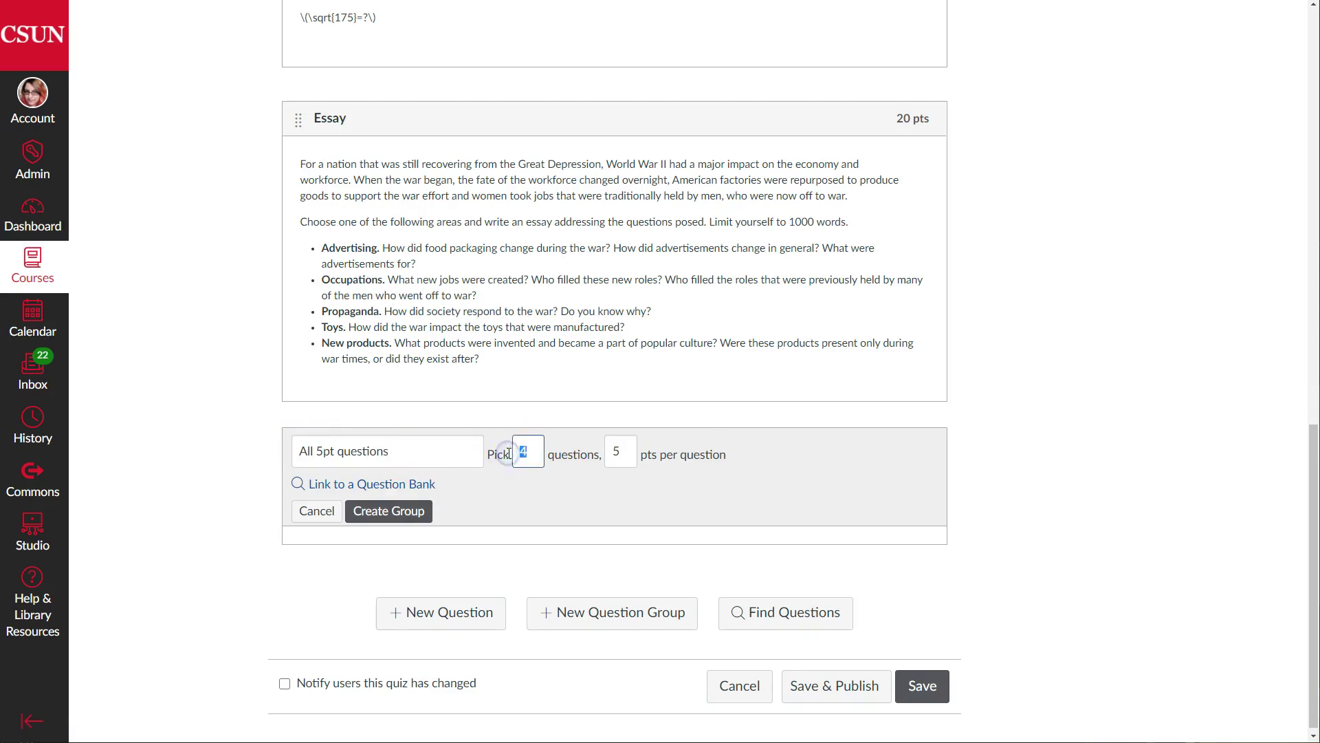
left_click(605, 451)
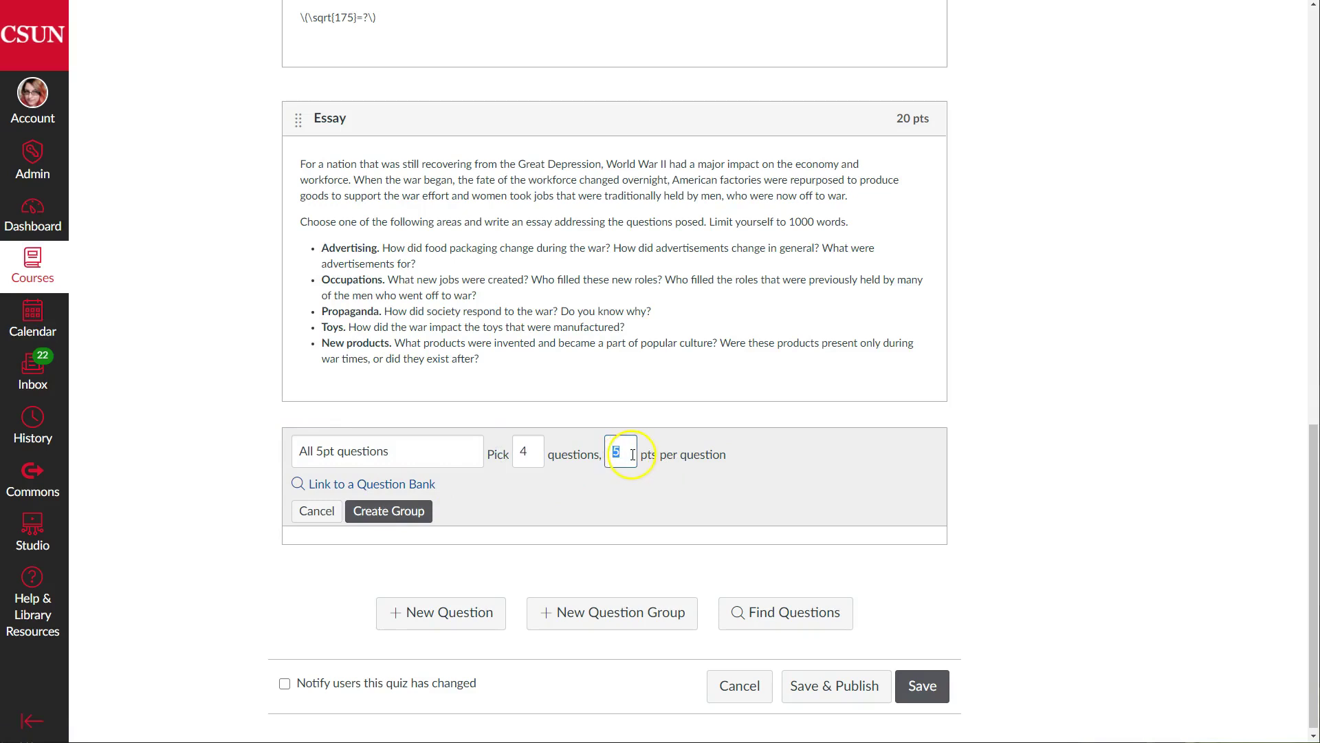
left_click(657, 453)
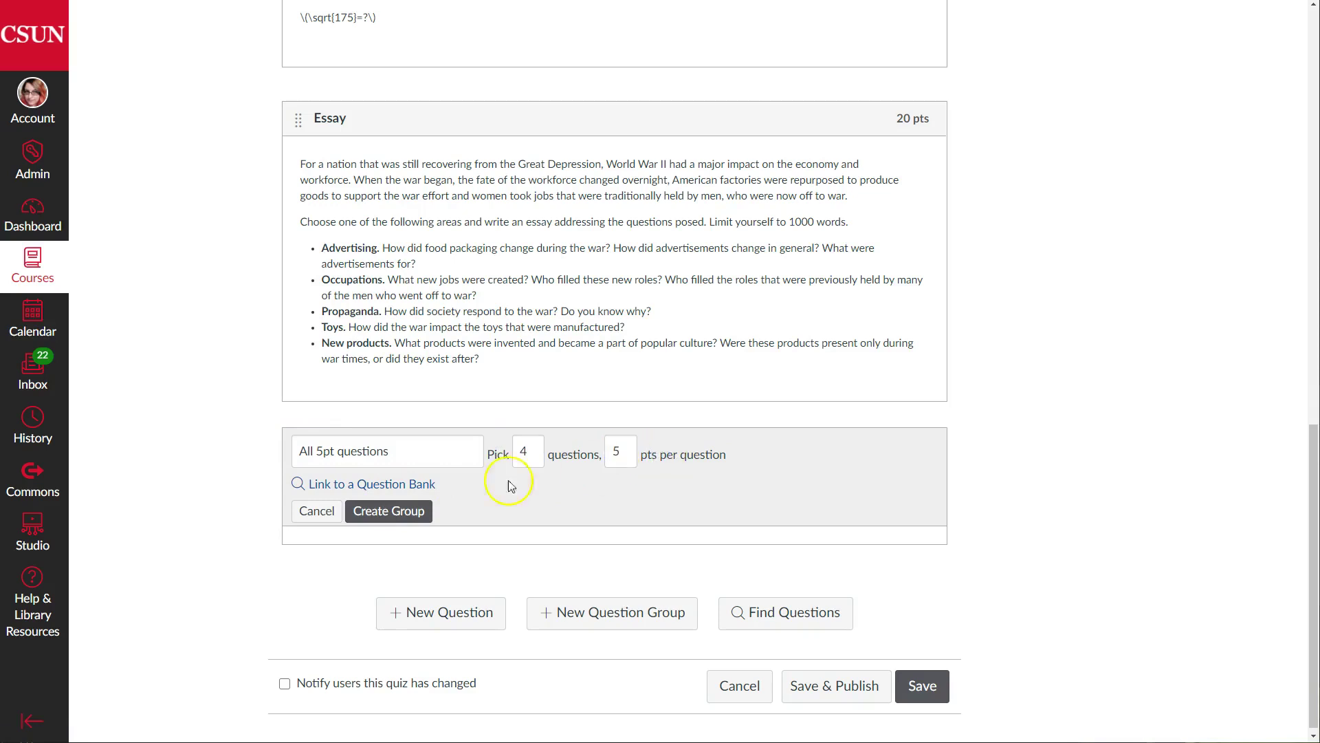
left_click(417, 517)
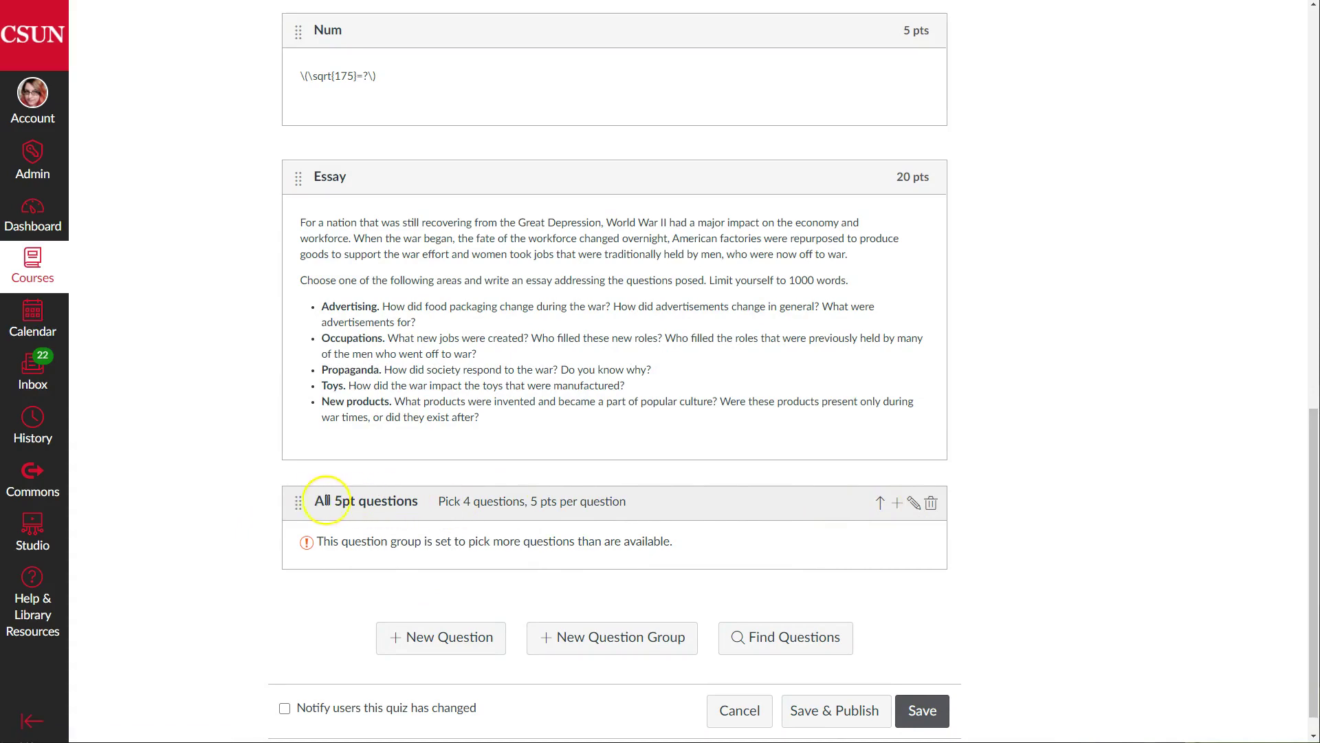
- Move the "All 5pt questions" group before the MC question
left_click(299, 502)
left_click(733, 461)
left_click(300, 513)
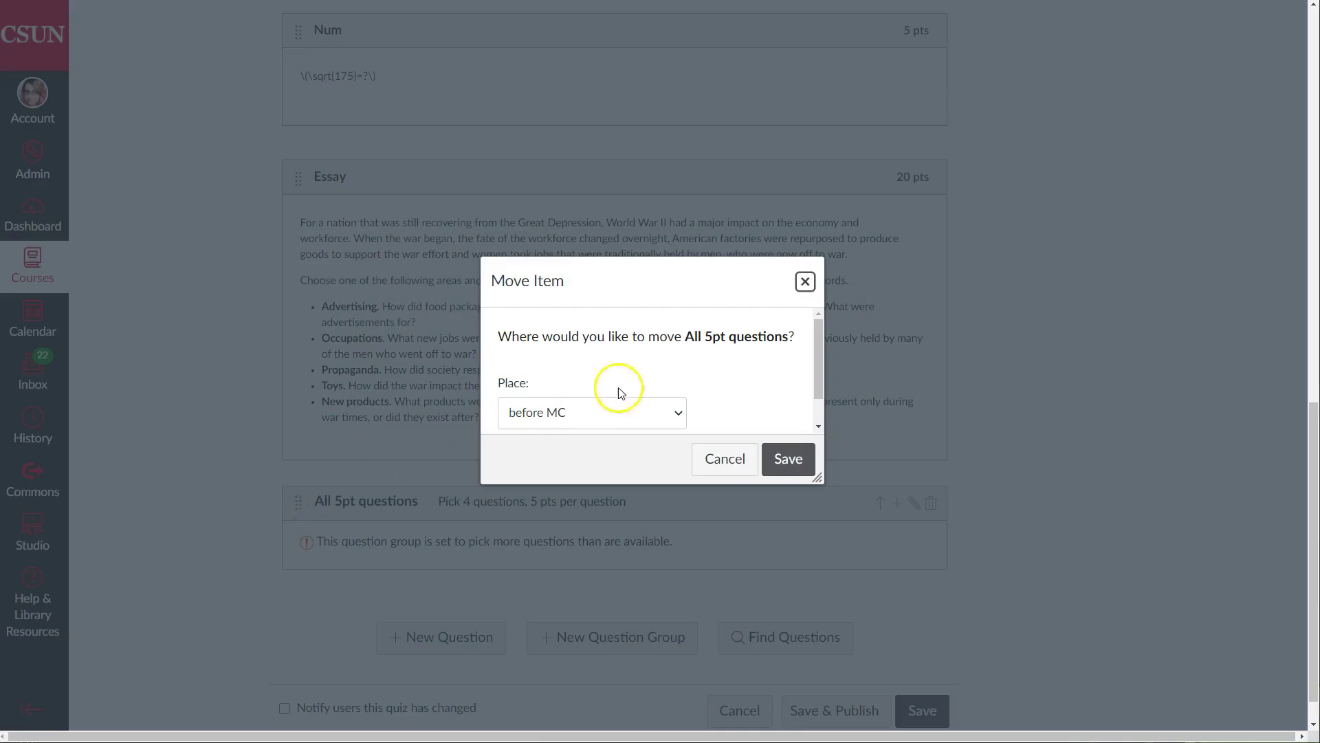
scroll(781, 337, "down", 1)
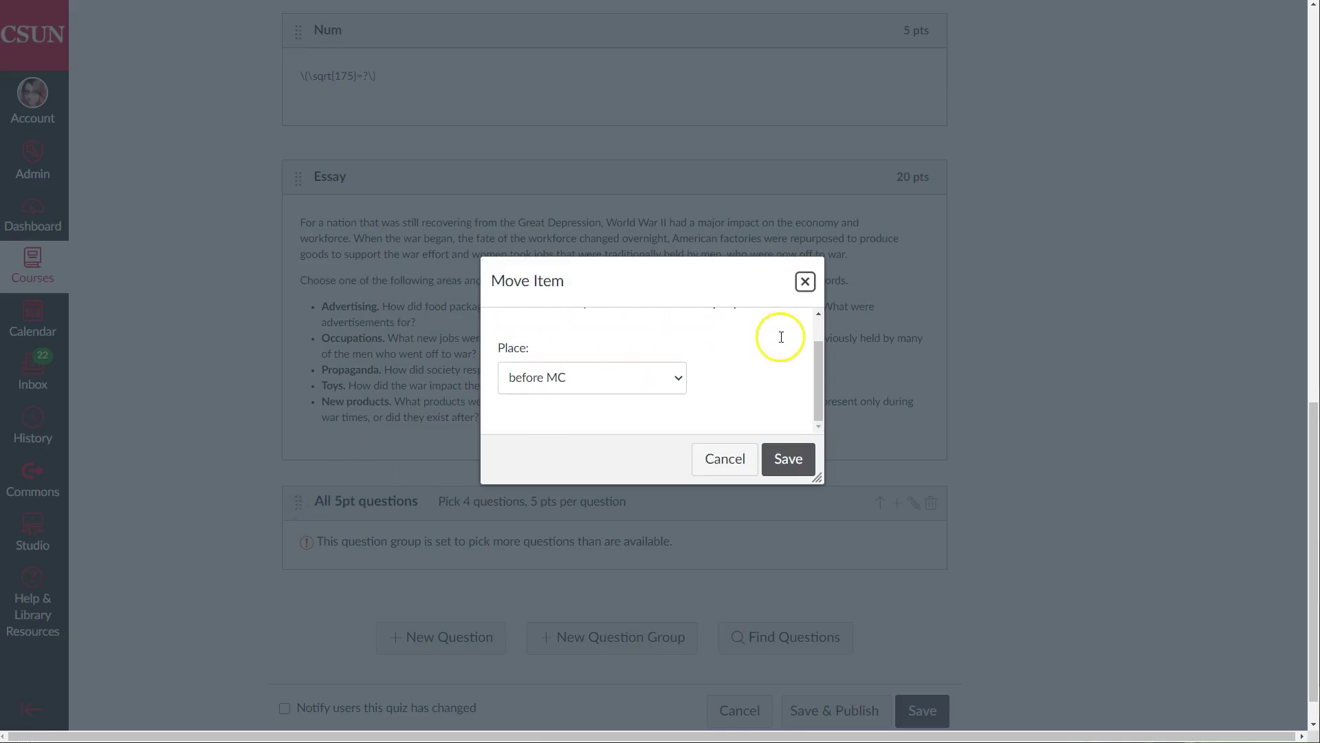
left_click(636, 378)
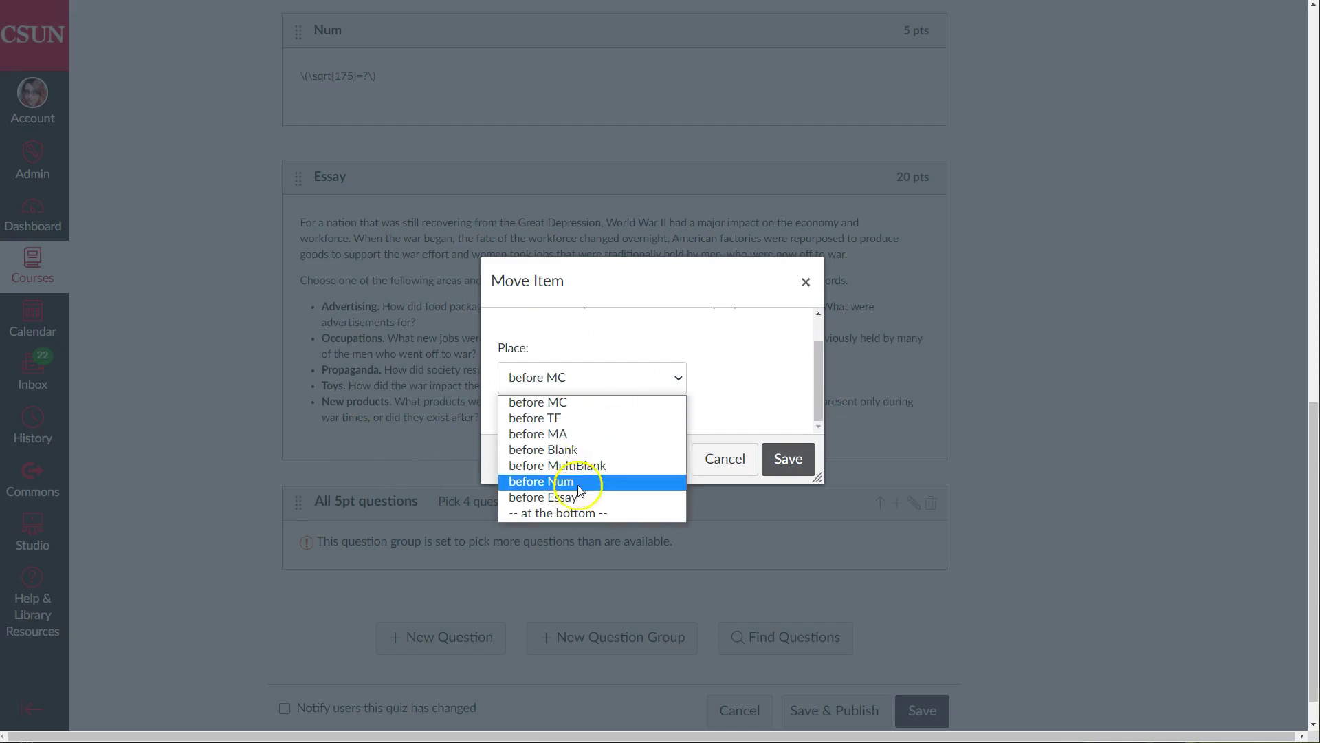
left_click(574, 406)
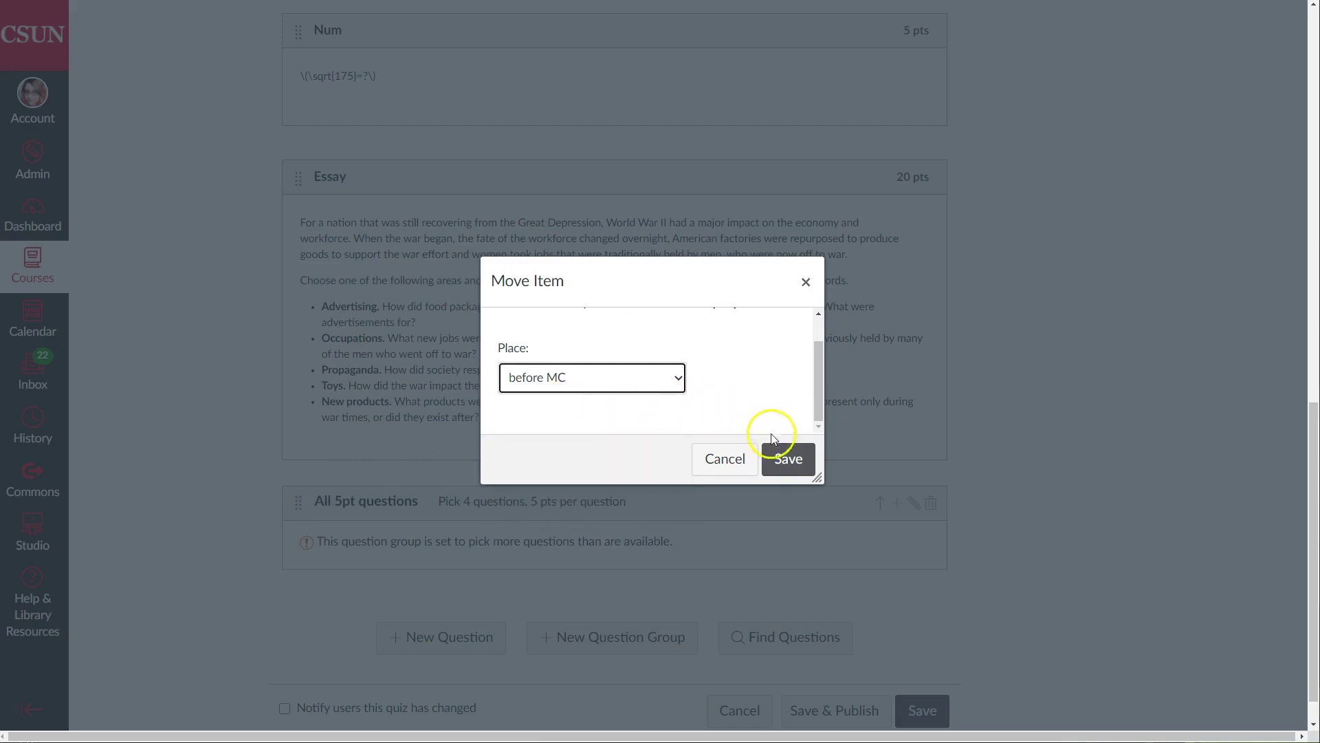
left_click(774, 462)
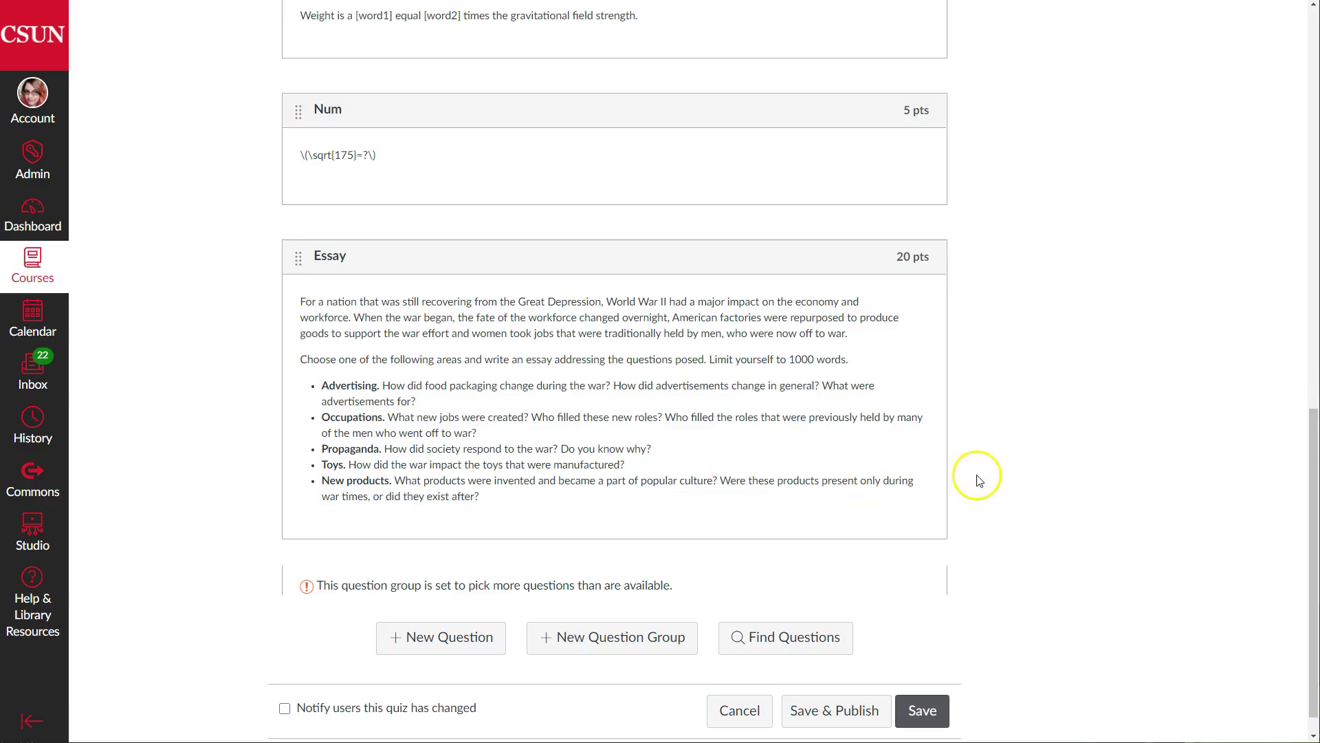
scroll(981, 477, "up", 20)
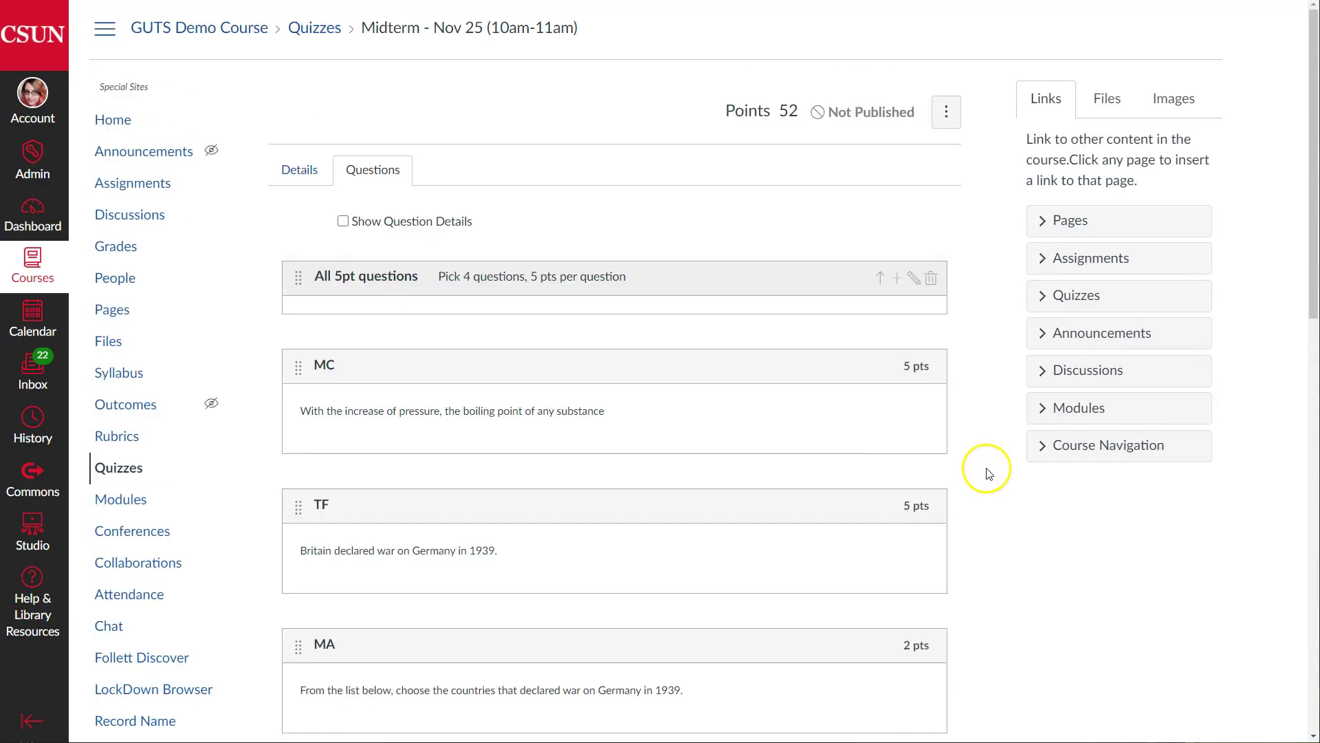
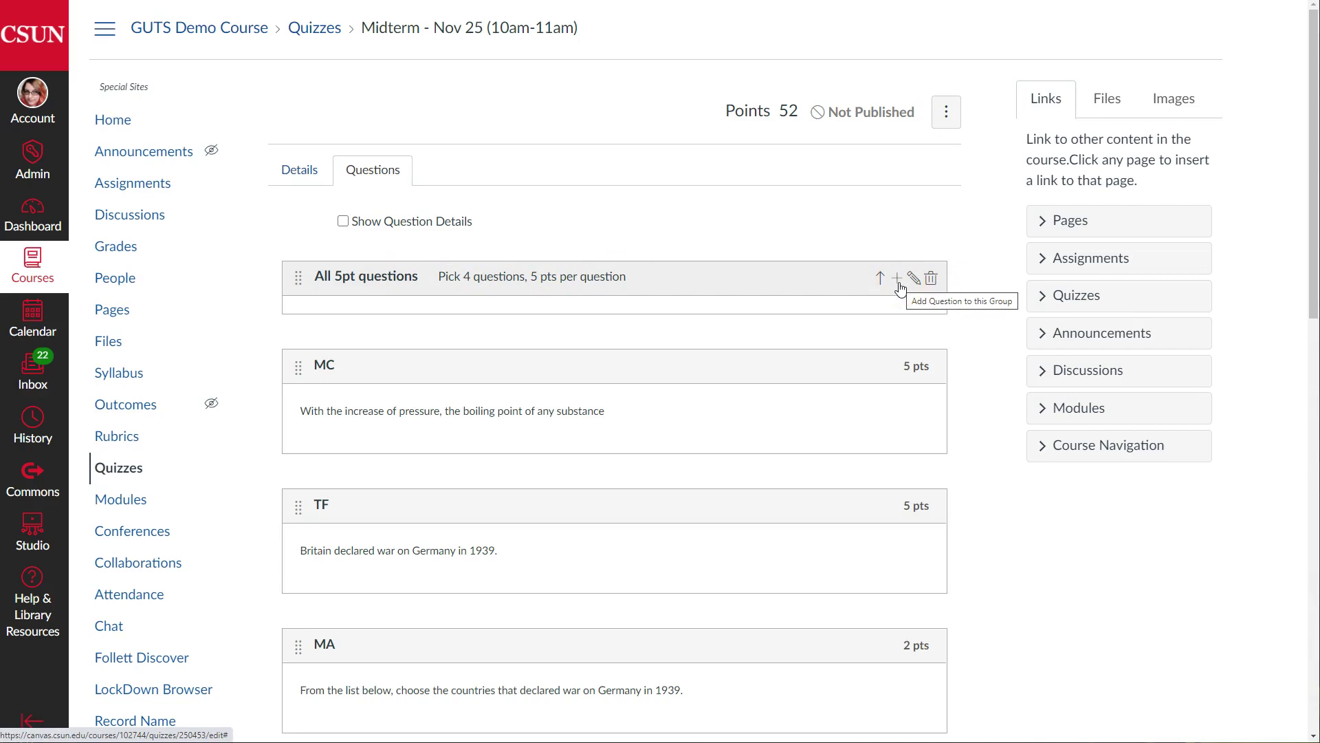
- Move the MC, TF, Blank and Num questions into the "All 5pt questions" group
left_click(320, 366)
left_click_drag(297, 377, 320, 342)
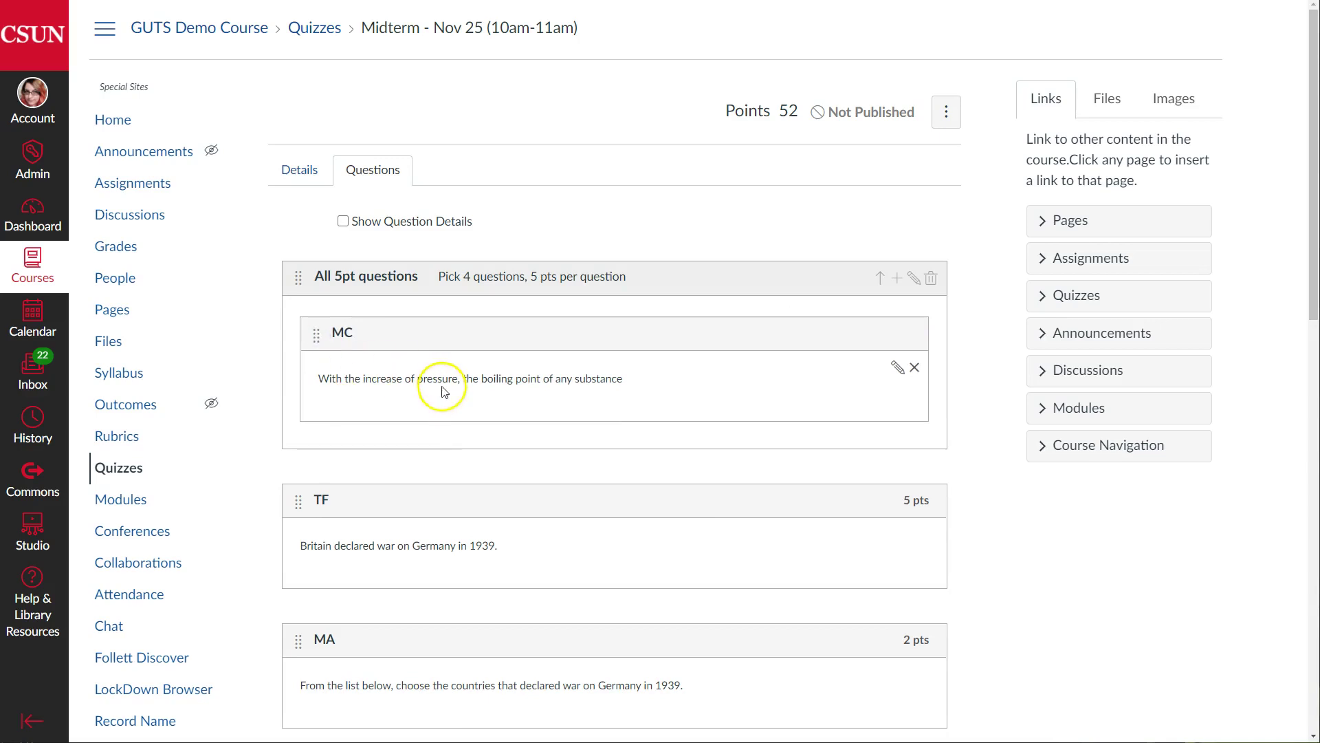
scroll(435, 380, "down", 3)
left_click_drag(304, 304, 317, 189)
scroll(329, 346, "down", 3)
scroll(383, 275, "up", 1)
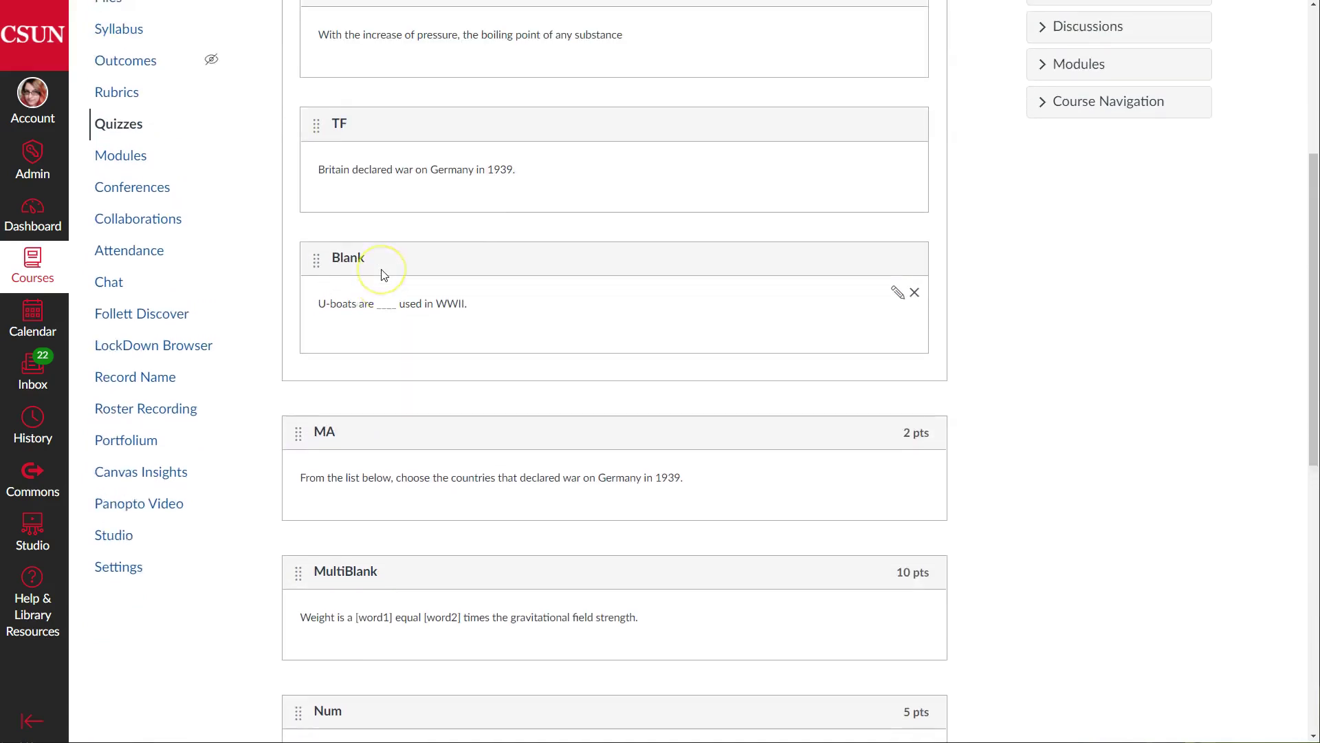
scroll(384, 275, "down", 2)
scroll(371, 282, "down", 2)
left_click_drag(298, 436, 381, 168)
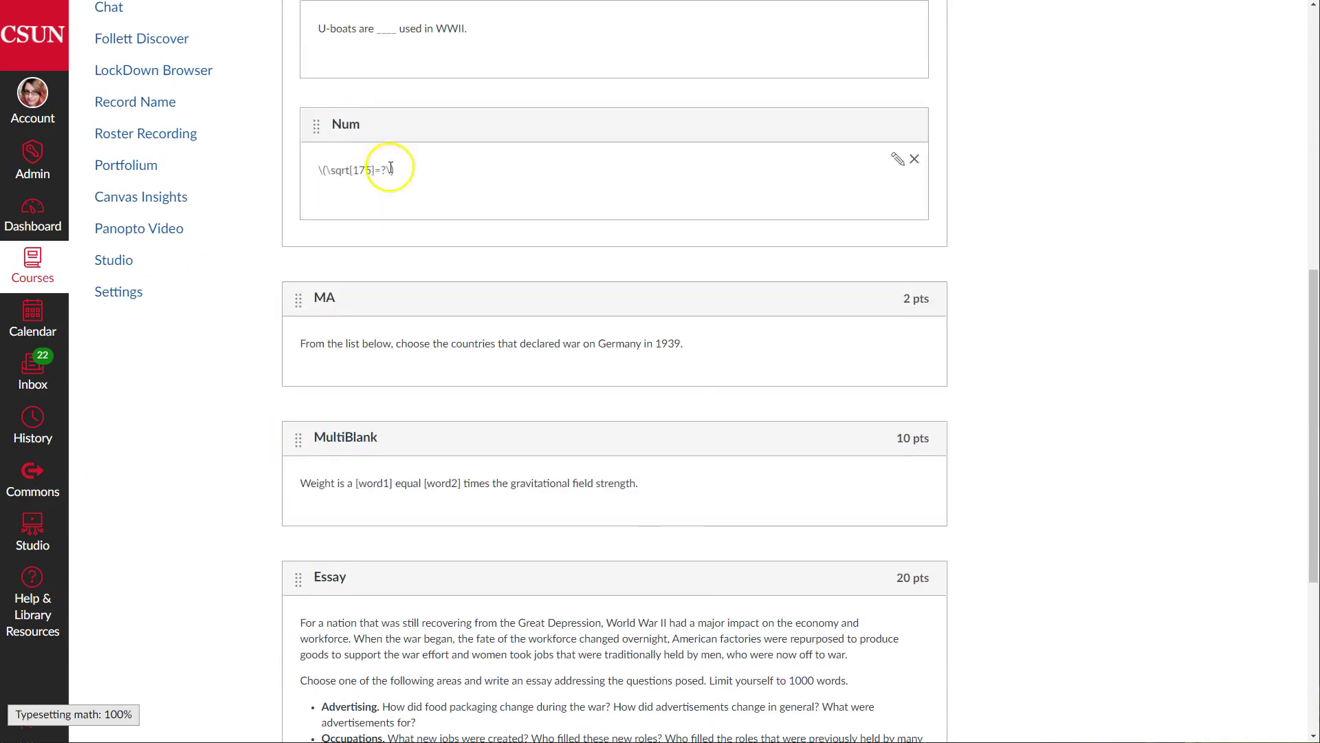
- Check the regrouped question list through the Essay question and save the midterm quiz
scroll(421, 192, "up", 7)
left_click(392, 170)
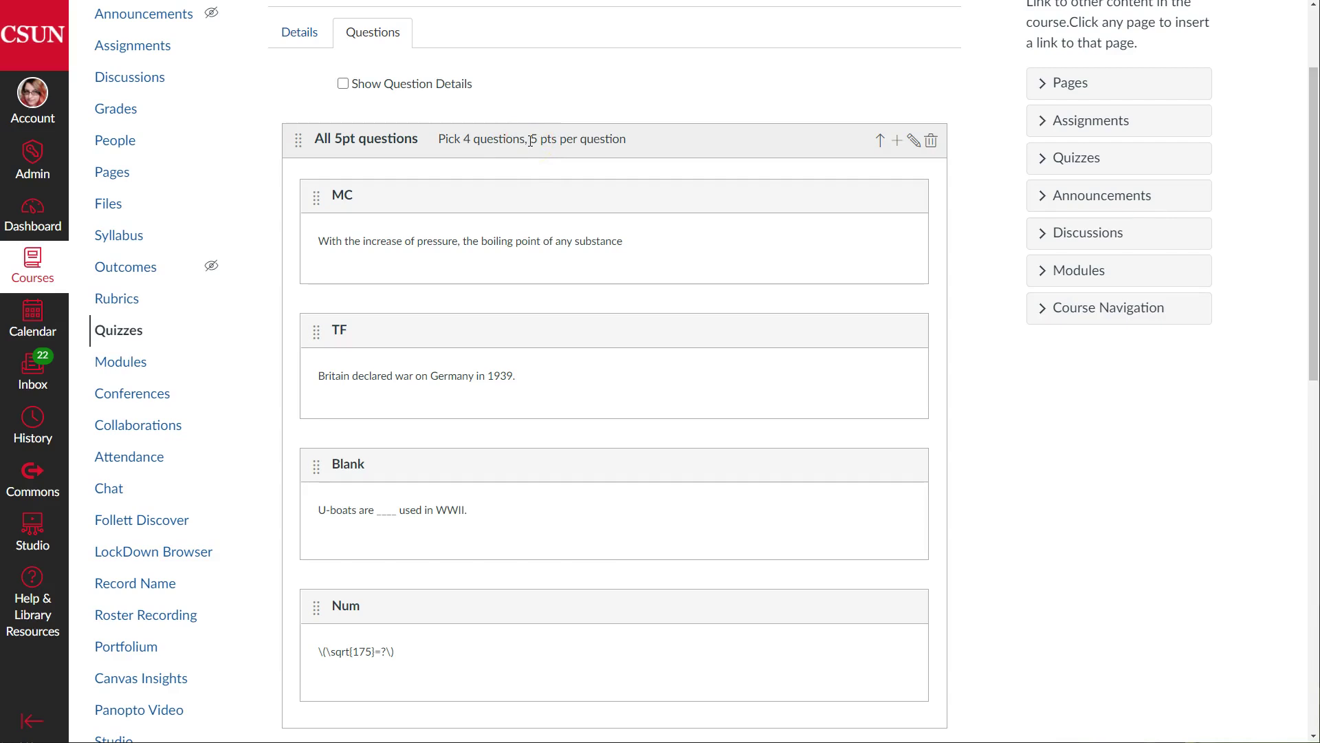
scroll(530, 140, "down", 7)
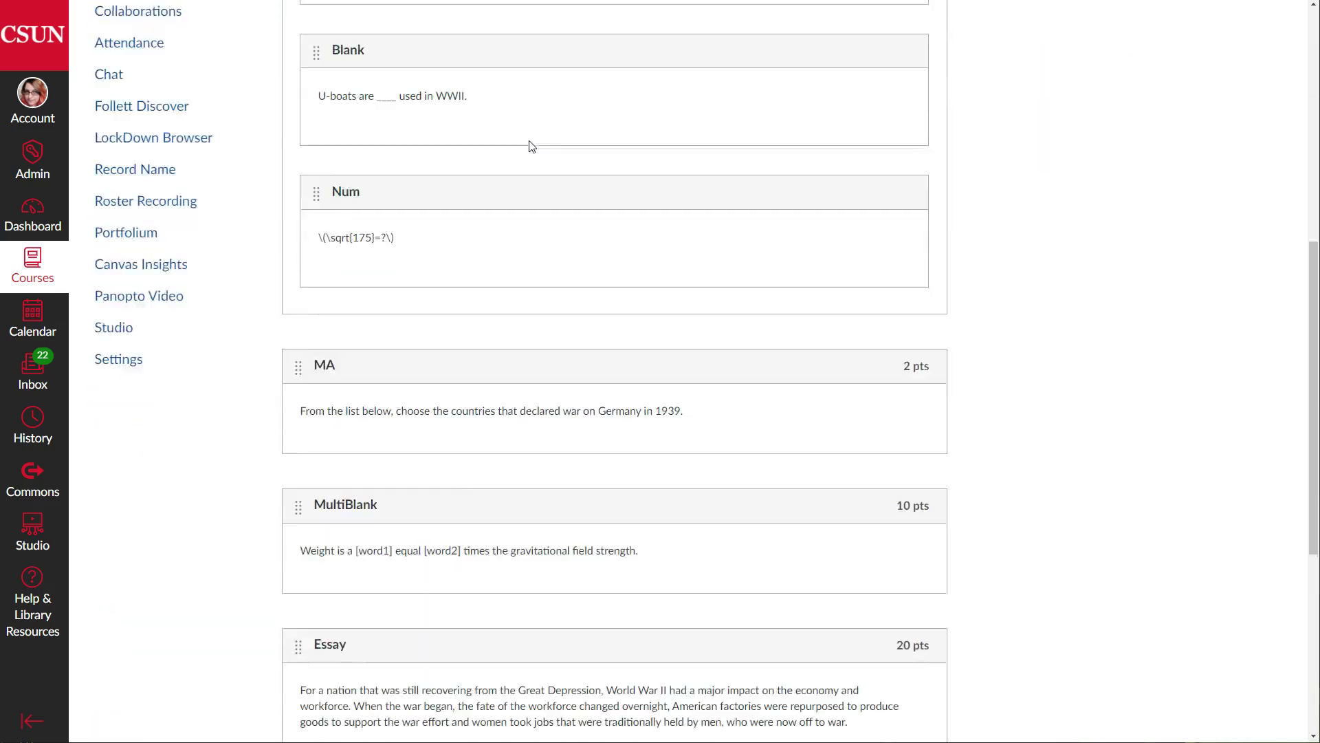
scroll(543, 141, "down", 4)
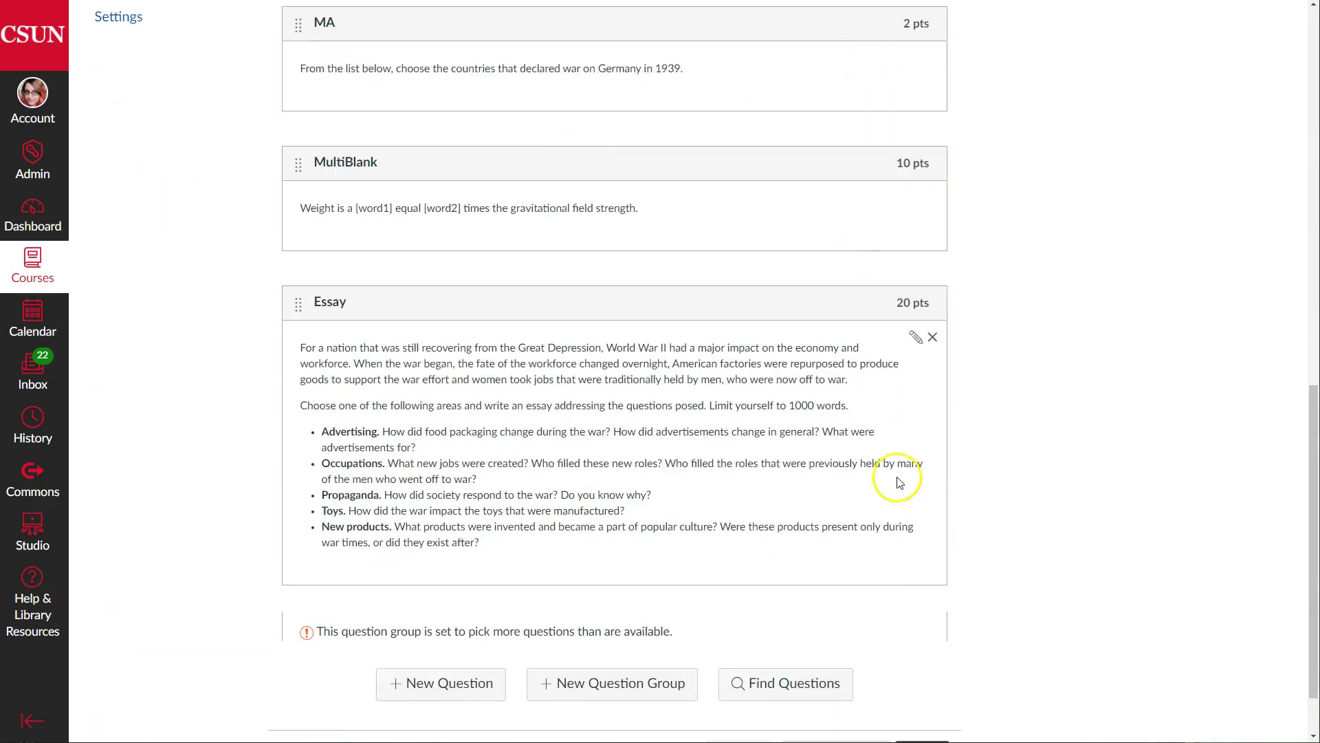
scroll(900, 475, "up", 3)
scroll(900, 480, "up", 1)
scroll(898, 482, "down", 5)
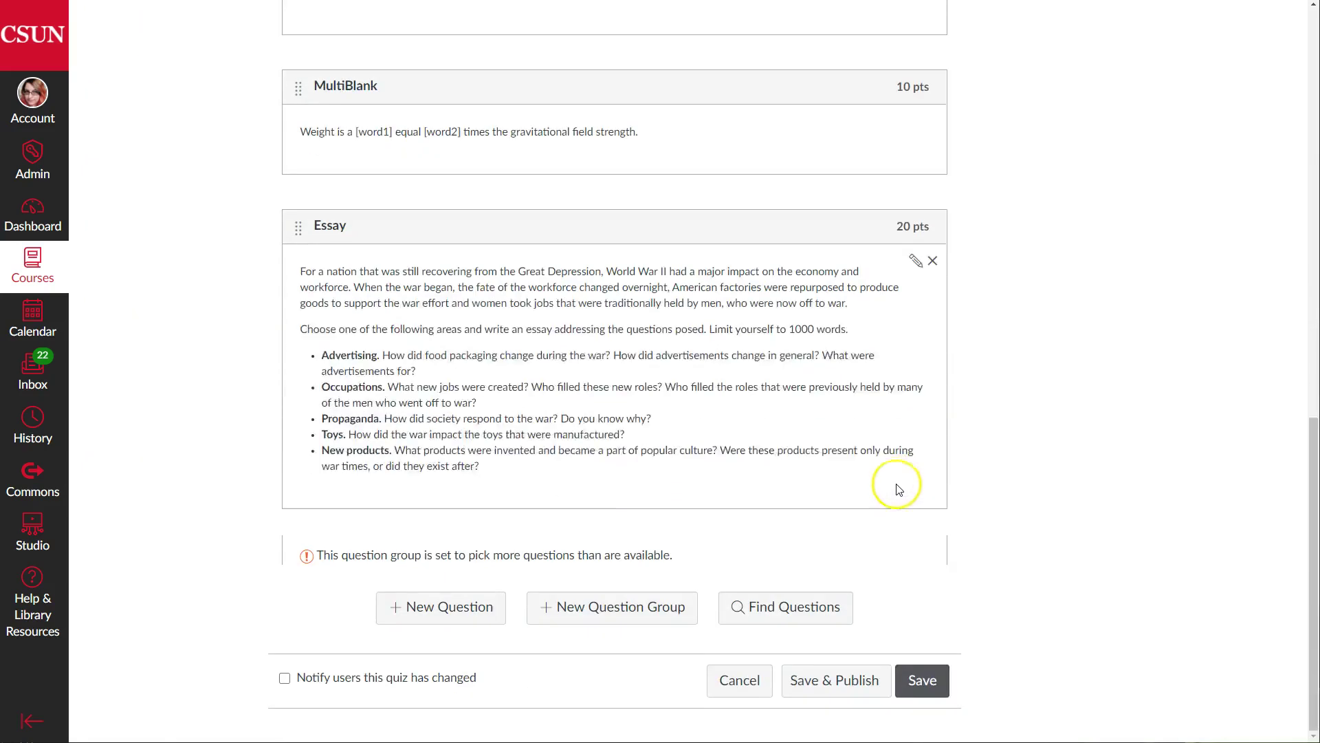
left_click(906, 695)
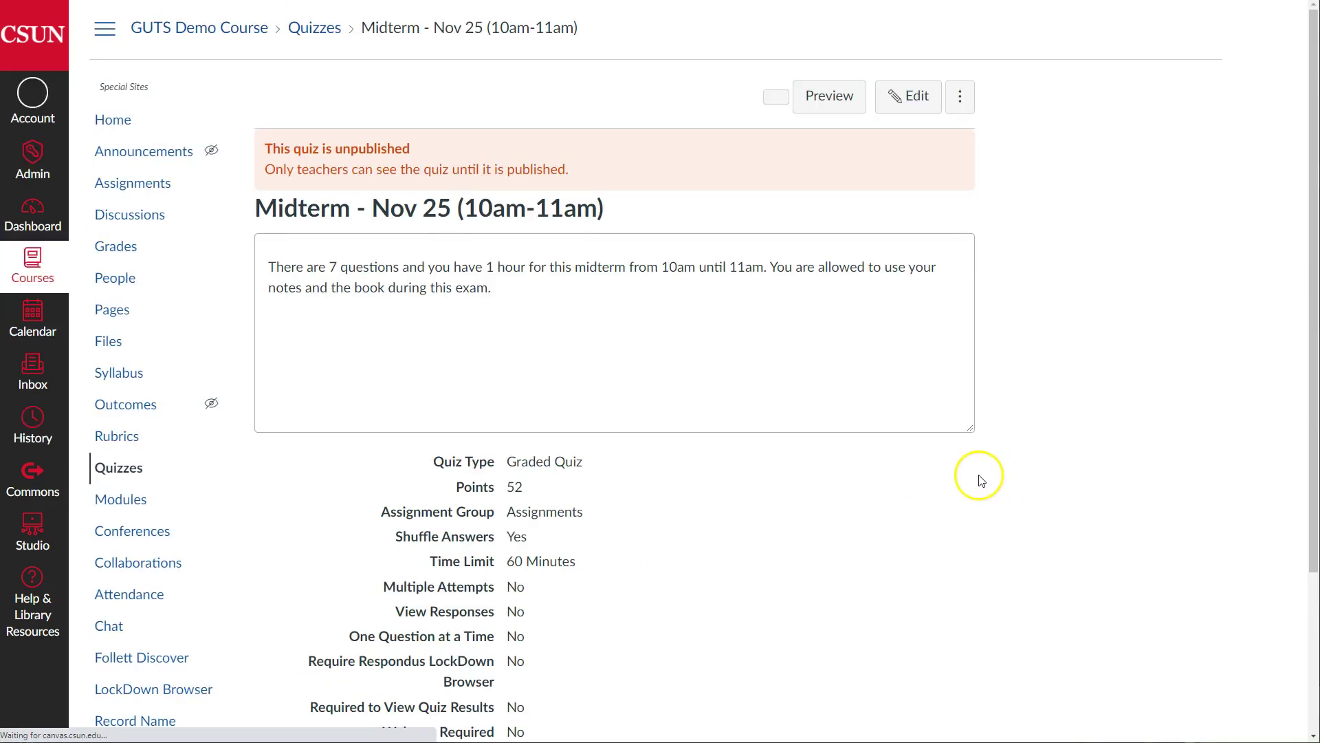
- Preview the saved quiz and examine the order in which the grouped 5-point questions appear
scroll(744, 354, "down", 3)
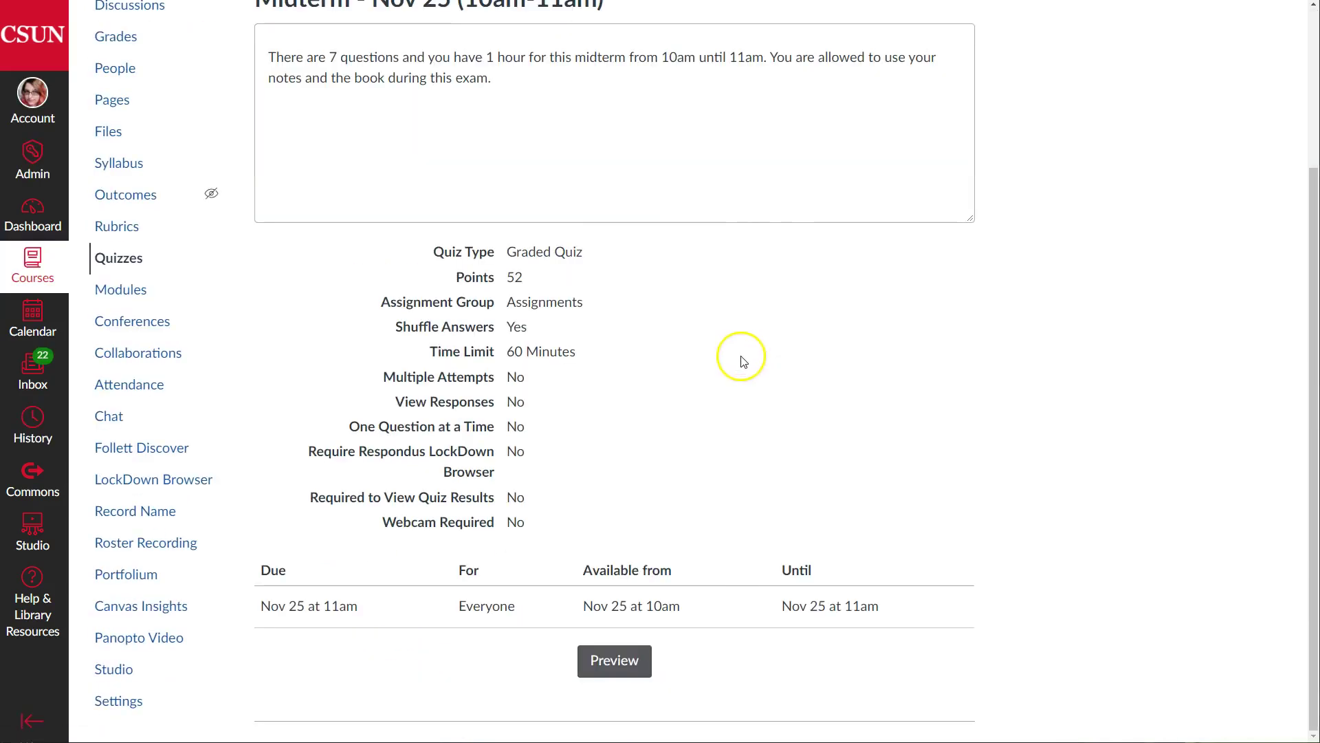
left_click(619, 656)
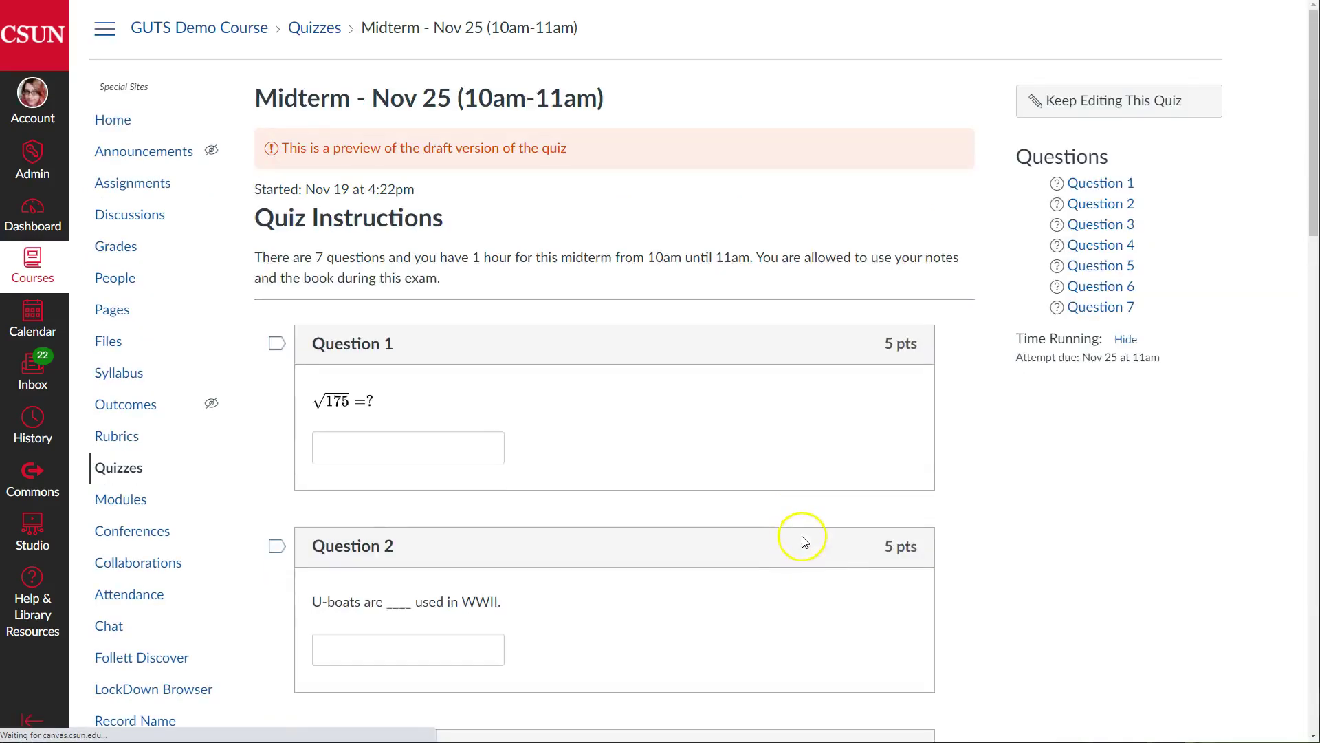
scroll(966, 535, "down", 1)
scroll(964, 526, "down", 2)
scroll(760, 436, "up", 2)
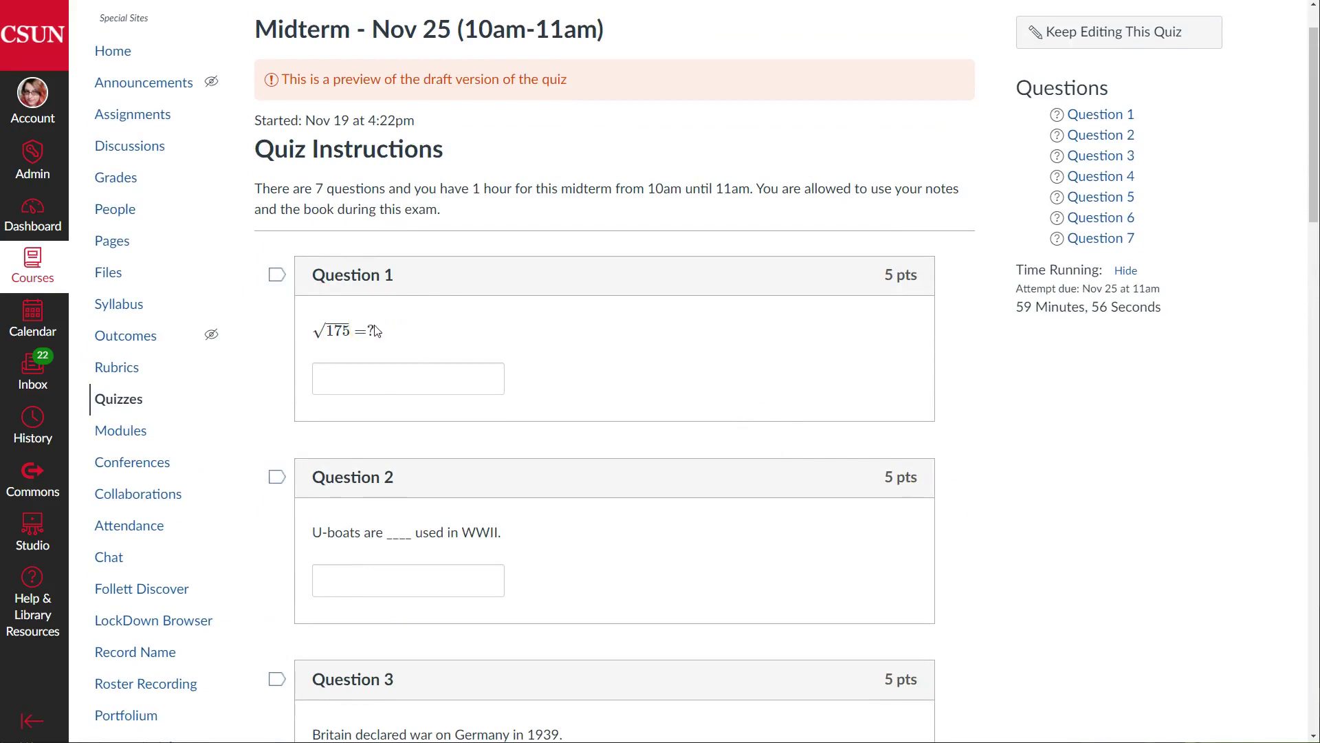
scroll(597, 328, "down", 2)
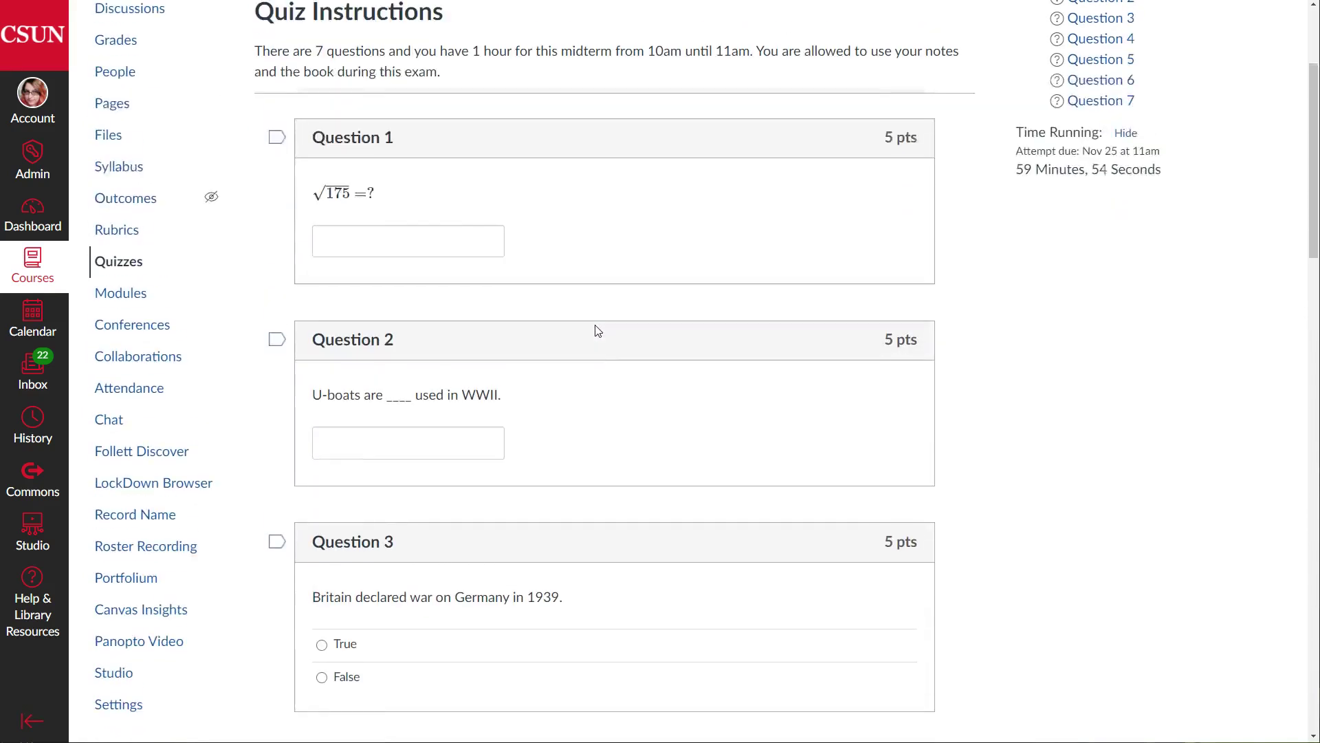
scroll(597, 332, "down", 7)
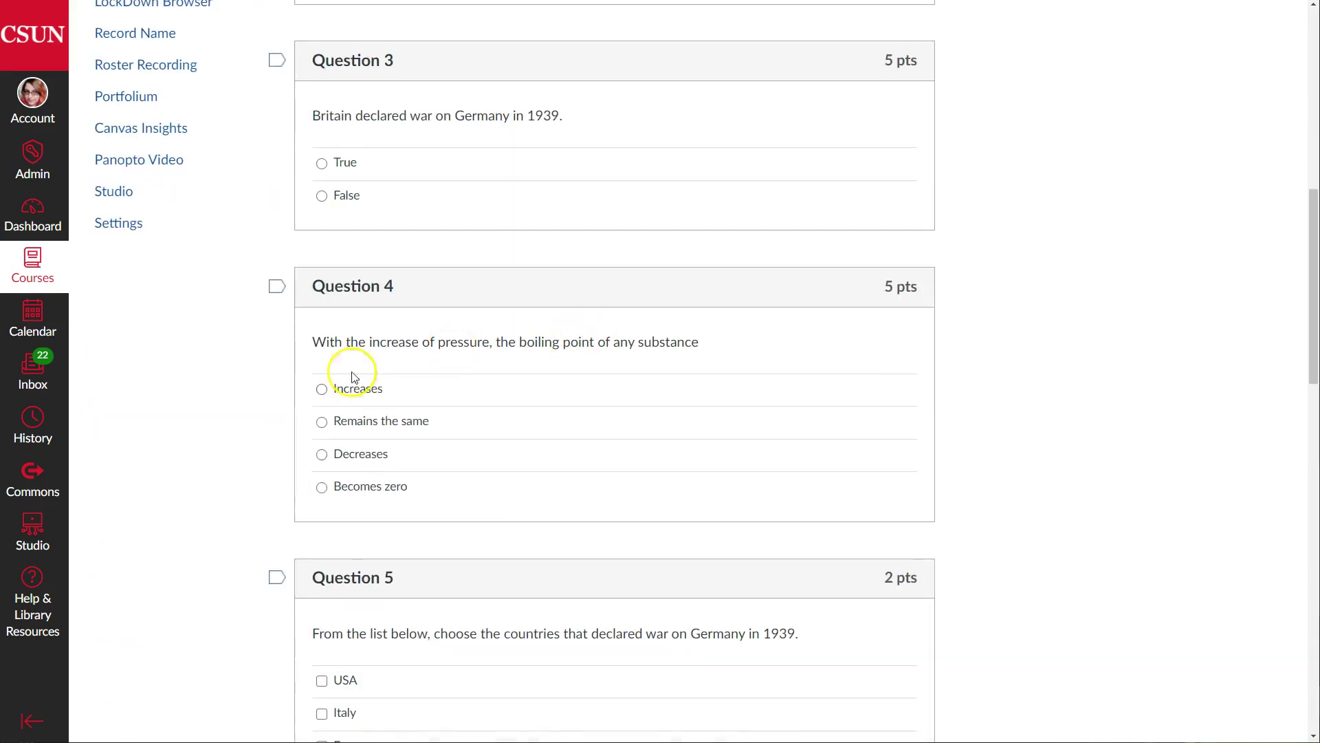
scroll(465, 453, "up", 4)
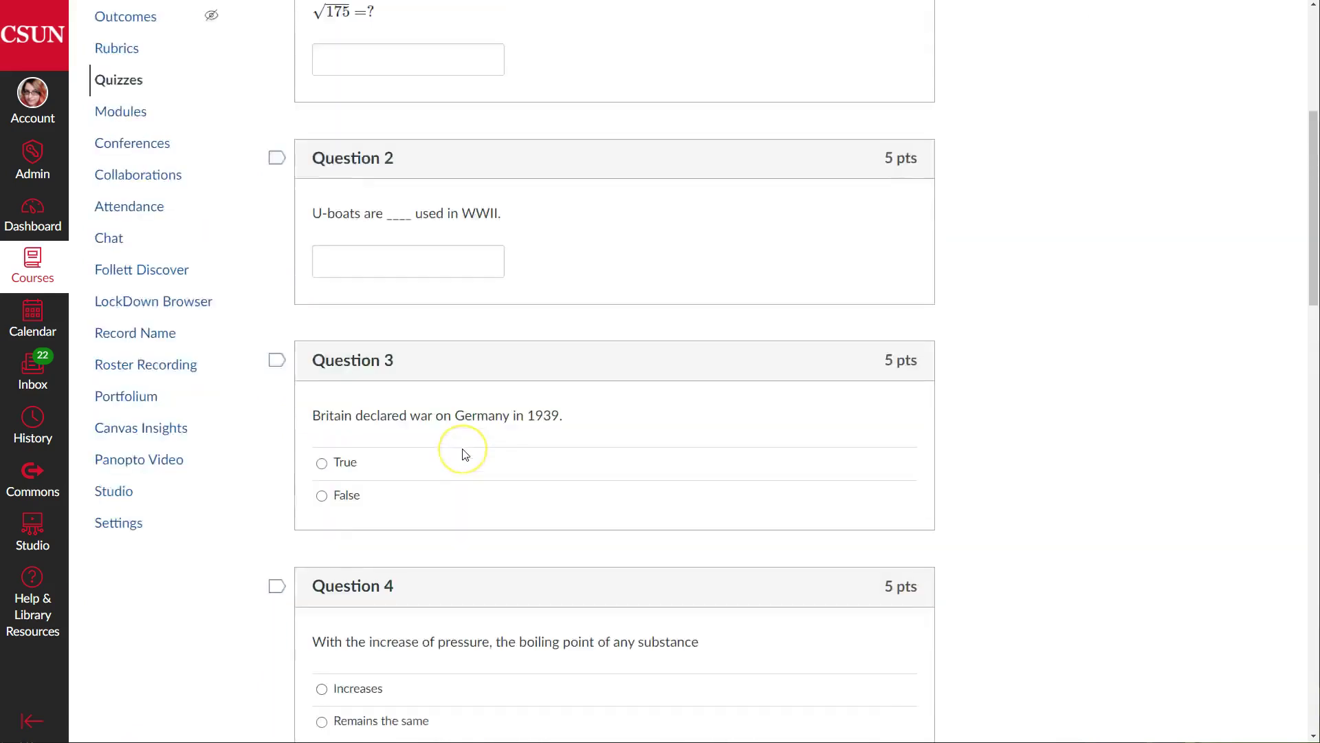
key("ctrl+minus")
scroll(463, 481, "up", 2)
key("ctrl+plus")
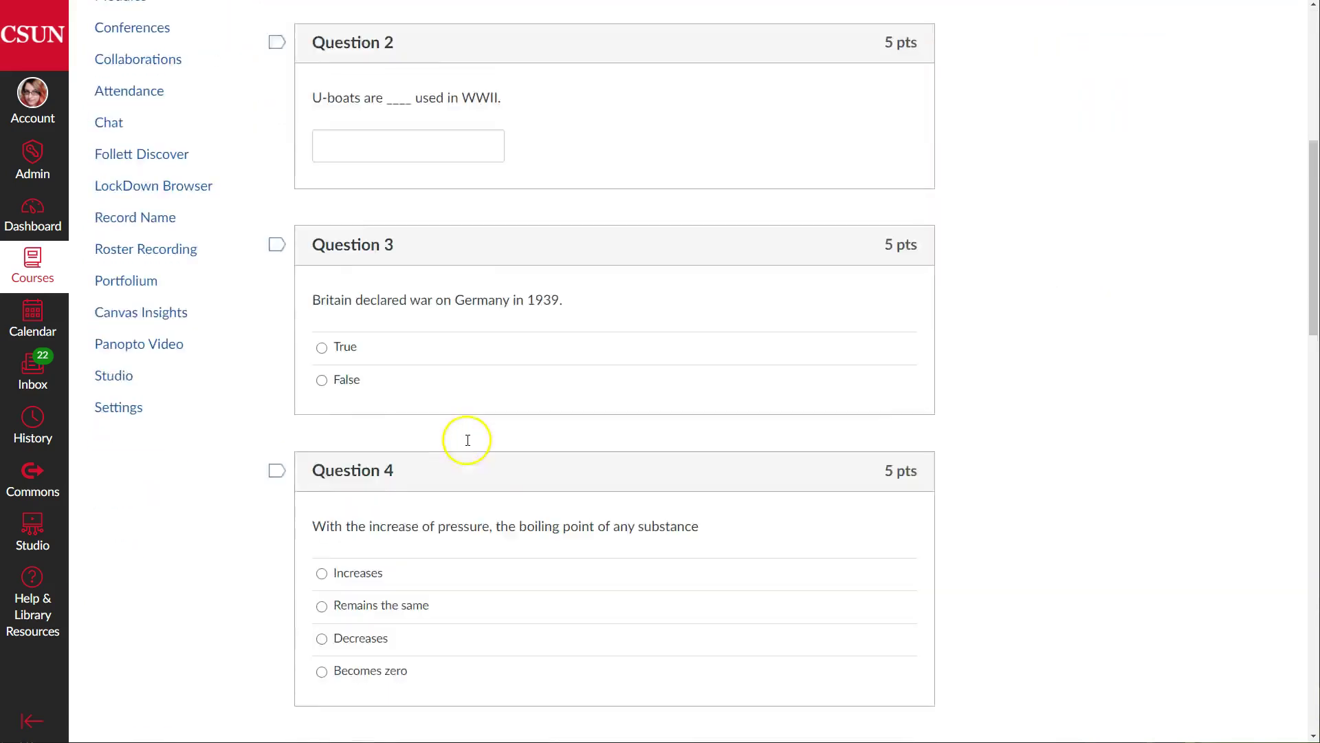
scroll(468, 440, "down", 20)
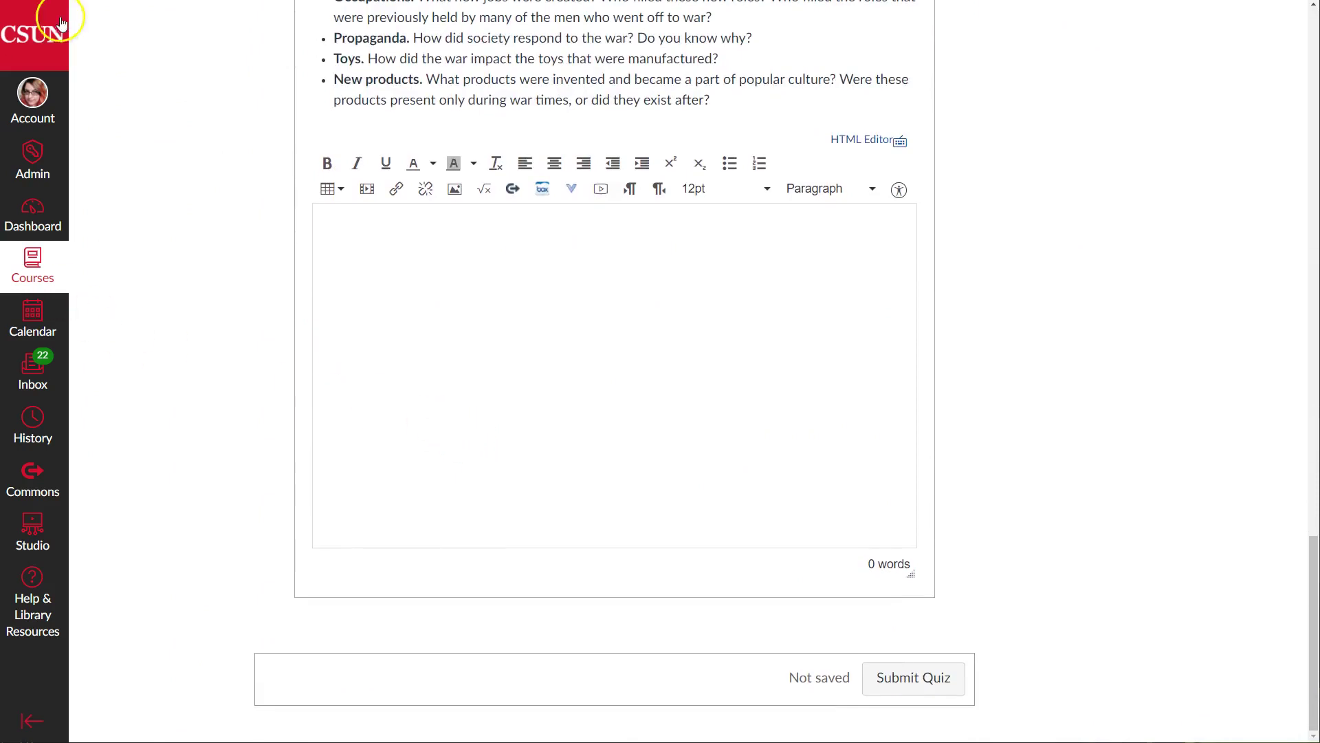
- Return to the quiz page, preview the quiz again, and examine Question 1 and the order of its answer choices
right_click(17, 3)
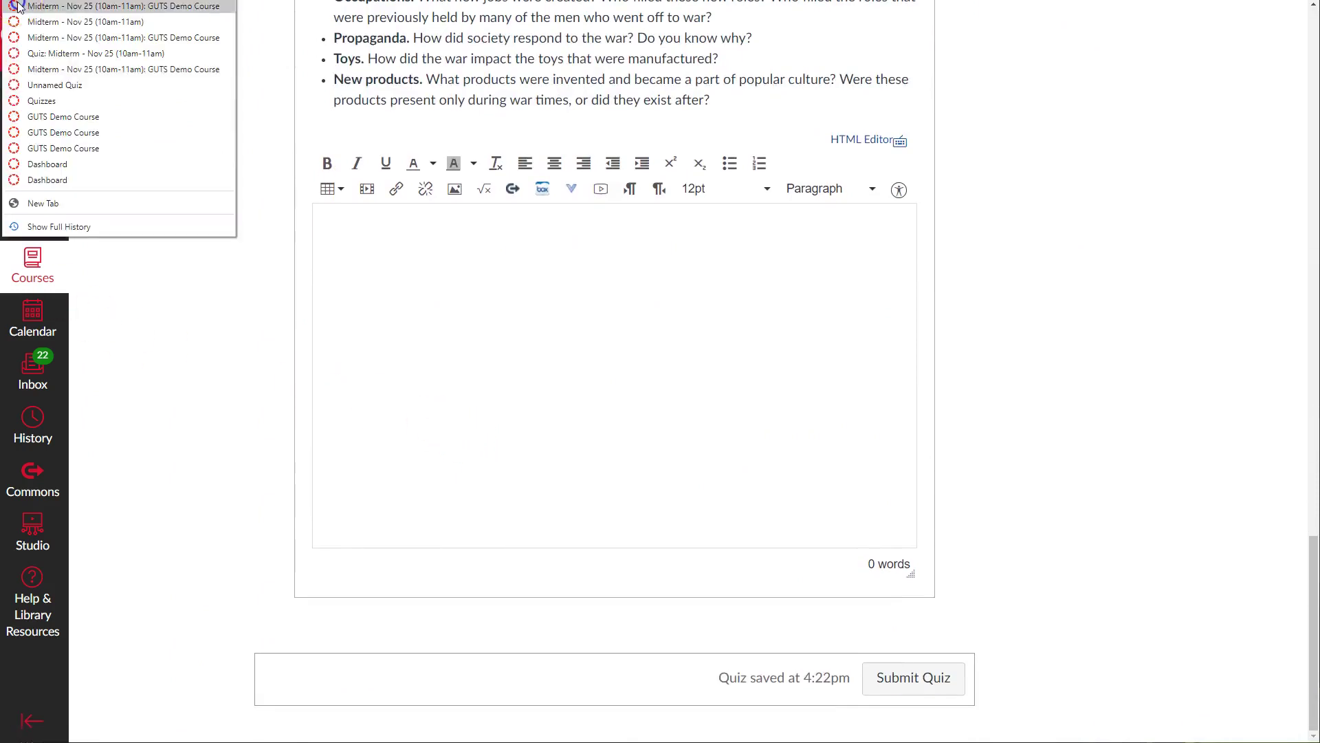
left_click(17, 5)
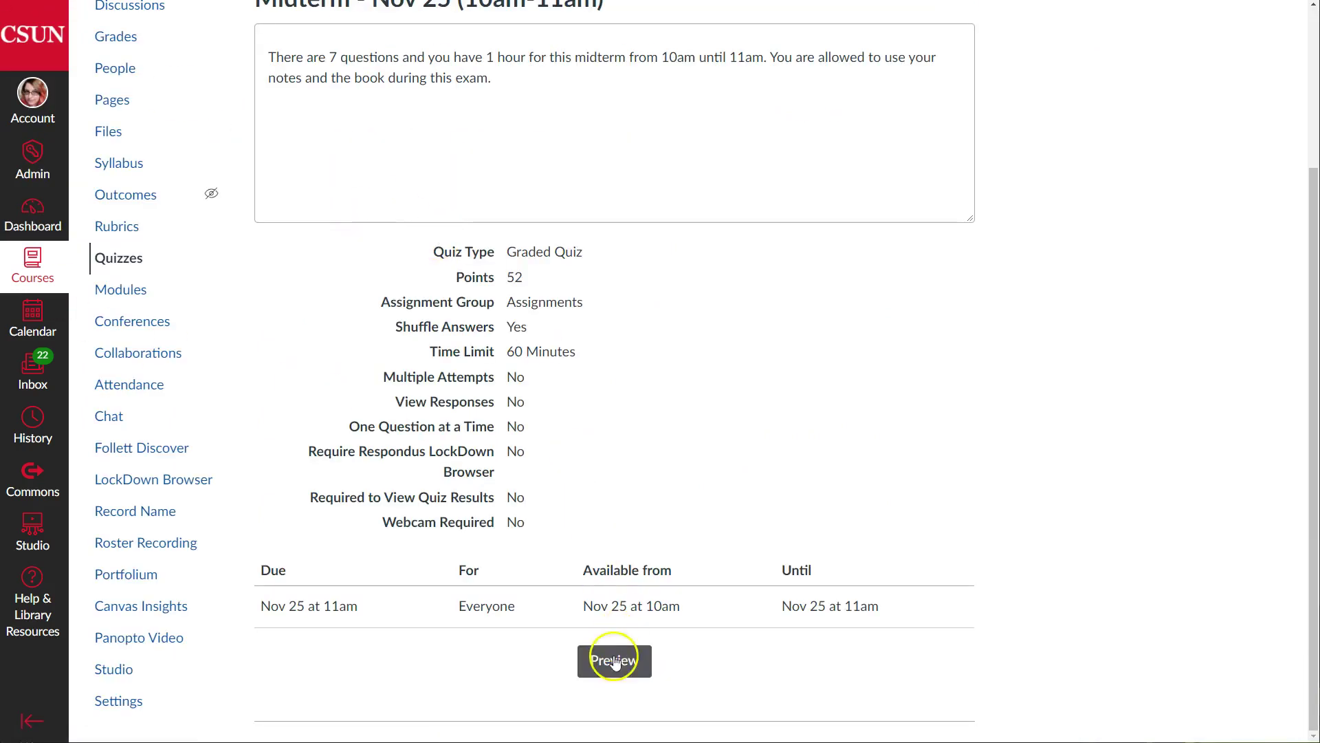
left_click(614, 661)
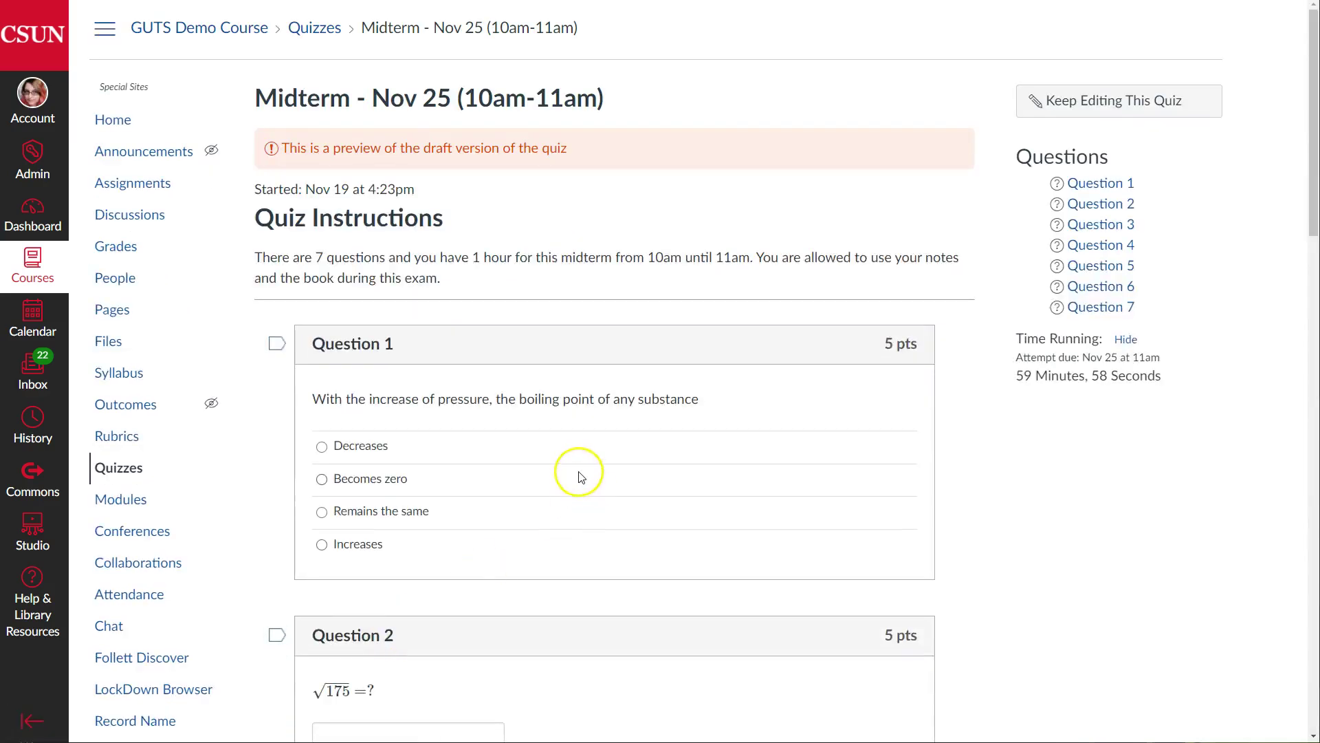
scroll(568, 452, "down", 3)
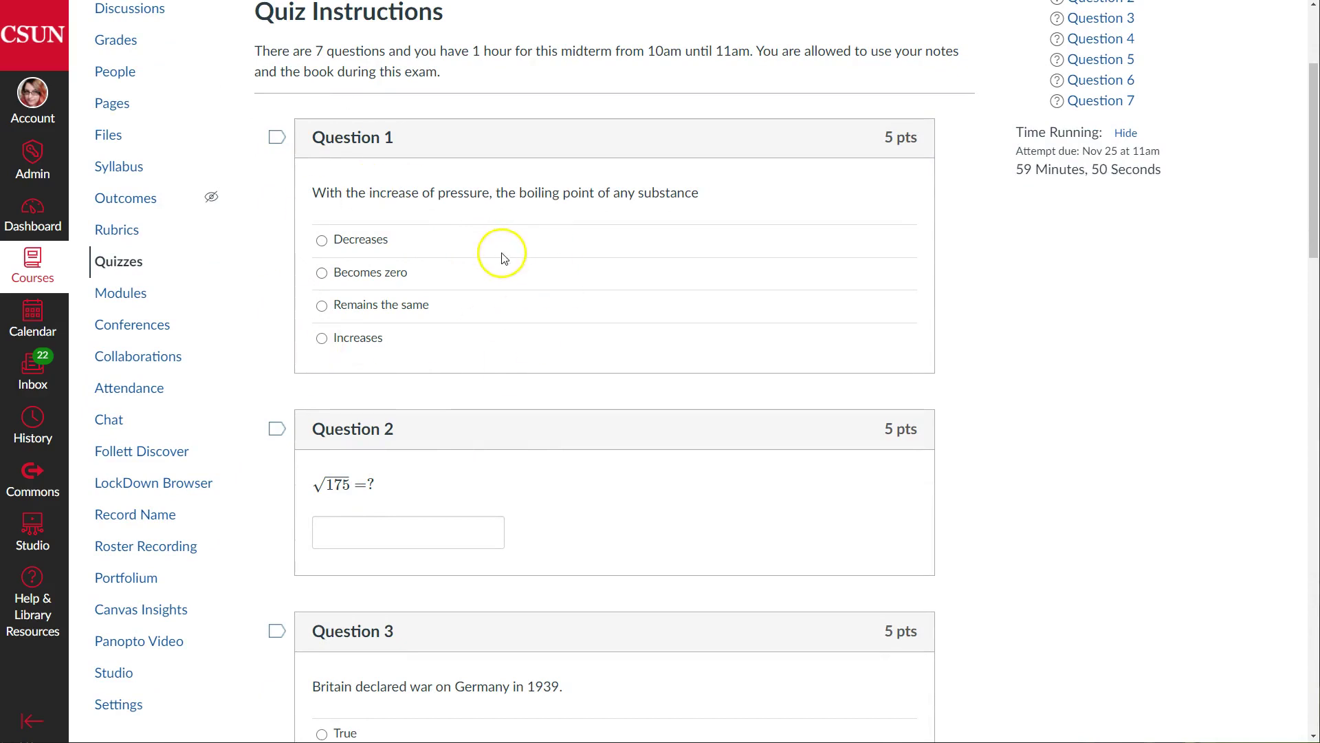
left_click_drag(389, 239, 322, 239)
left_click(449, 189)
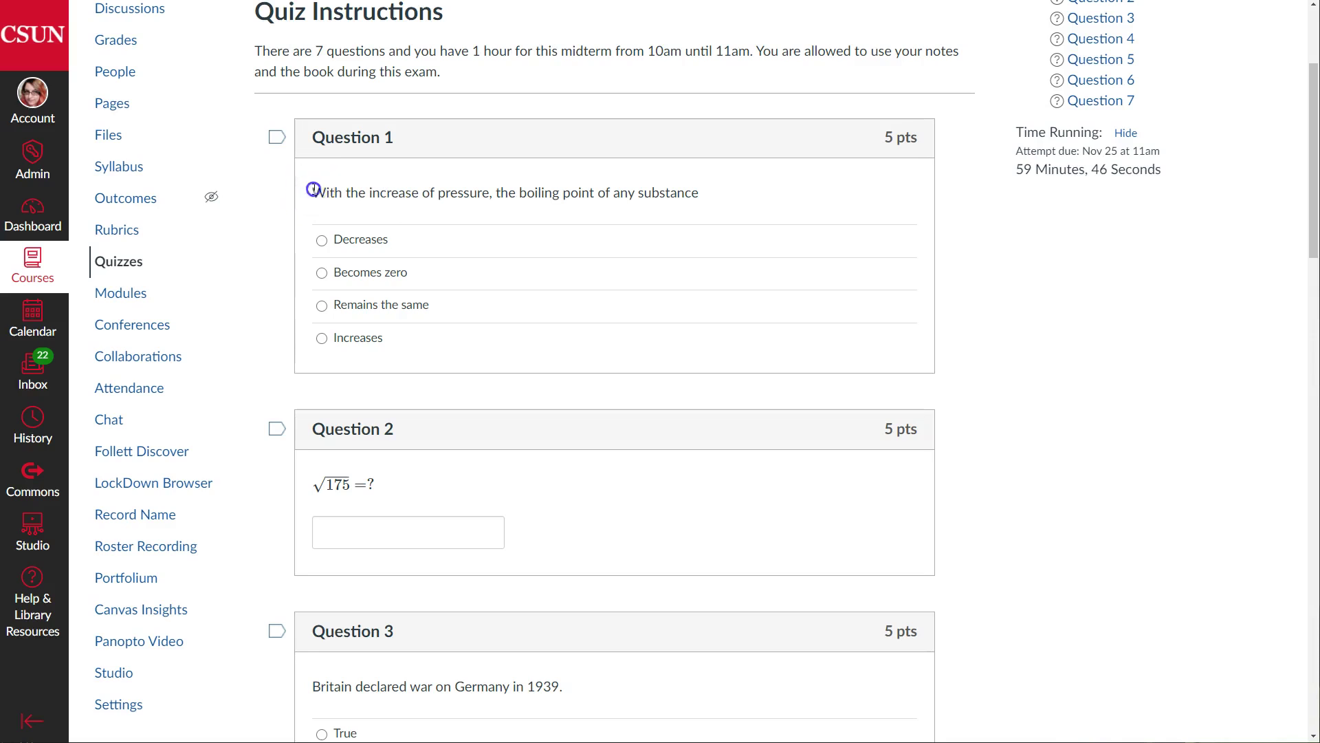
left_click_drag(312, 191, 681, 189)
left_click(708, 195)
- Examine the order and point values of the remaining questions in the new preview, through the essay
scroll(636, 317, "down", 7)
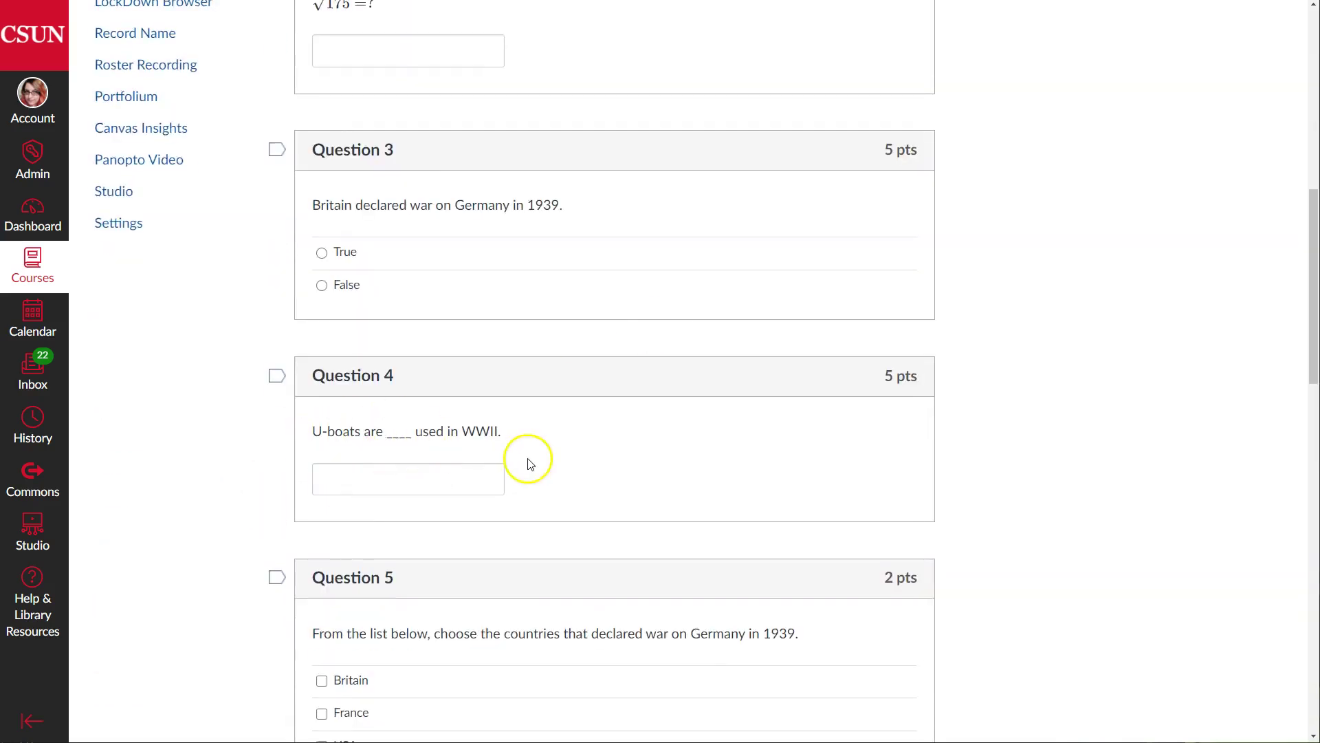
scroll(553, 463, "down", 5)
scroll(556, 466, "down", 2)
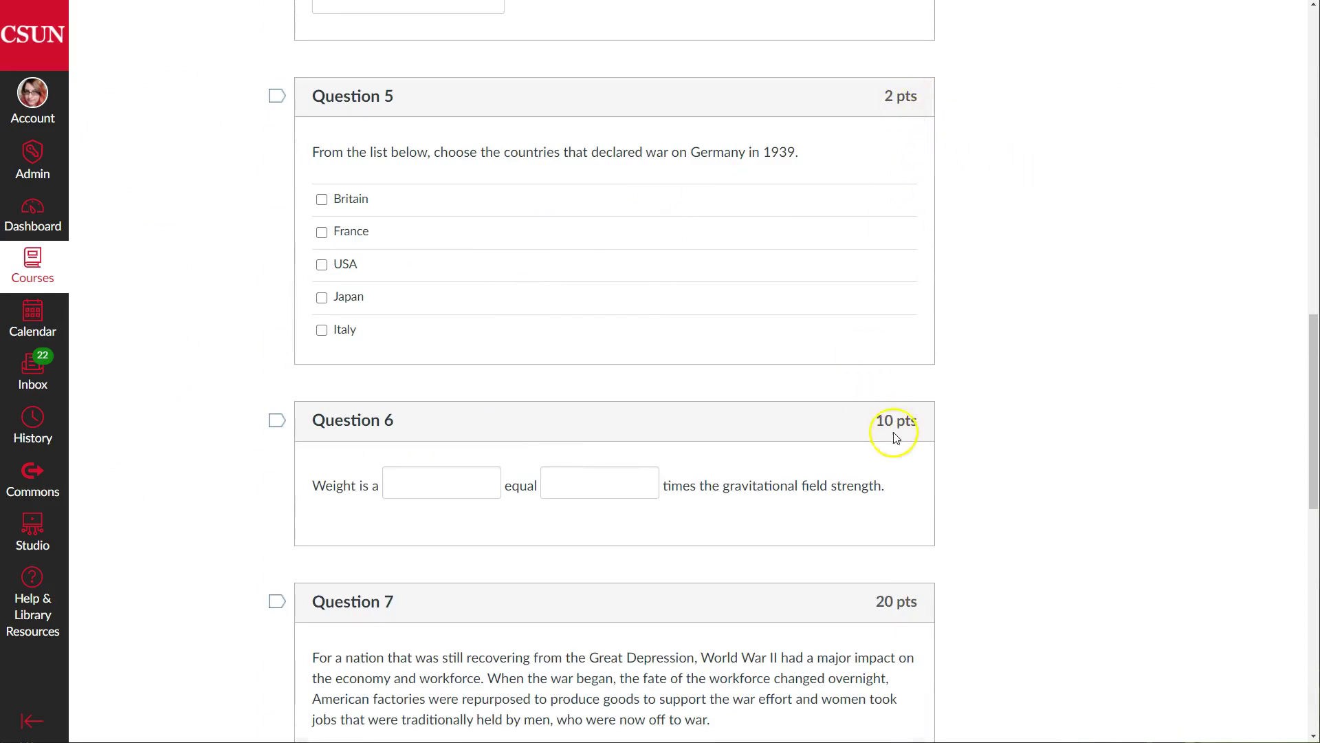
scroll(900, 433, "down", 3)
scroll(908, 412, "down", 6)
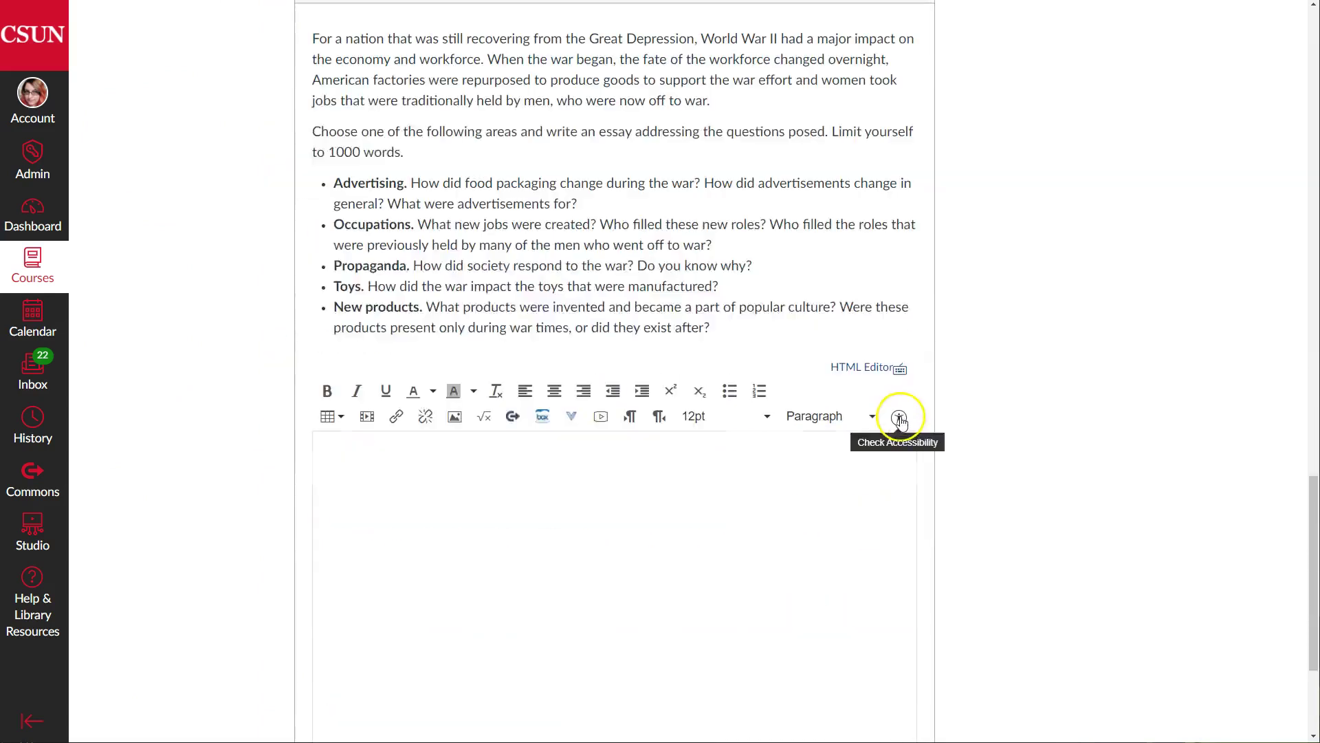
scroll(897, 413, "up", 20)
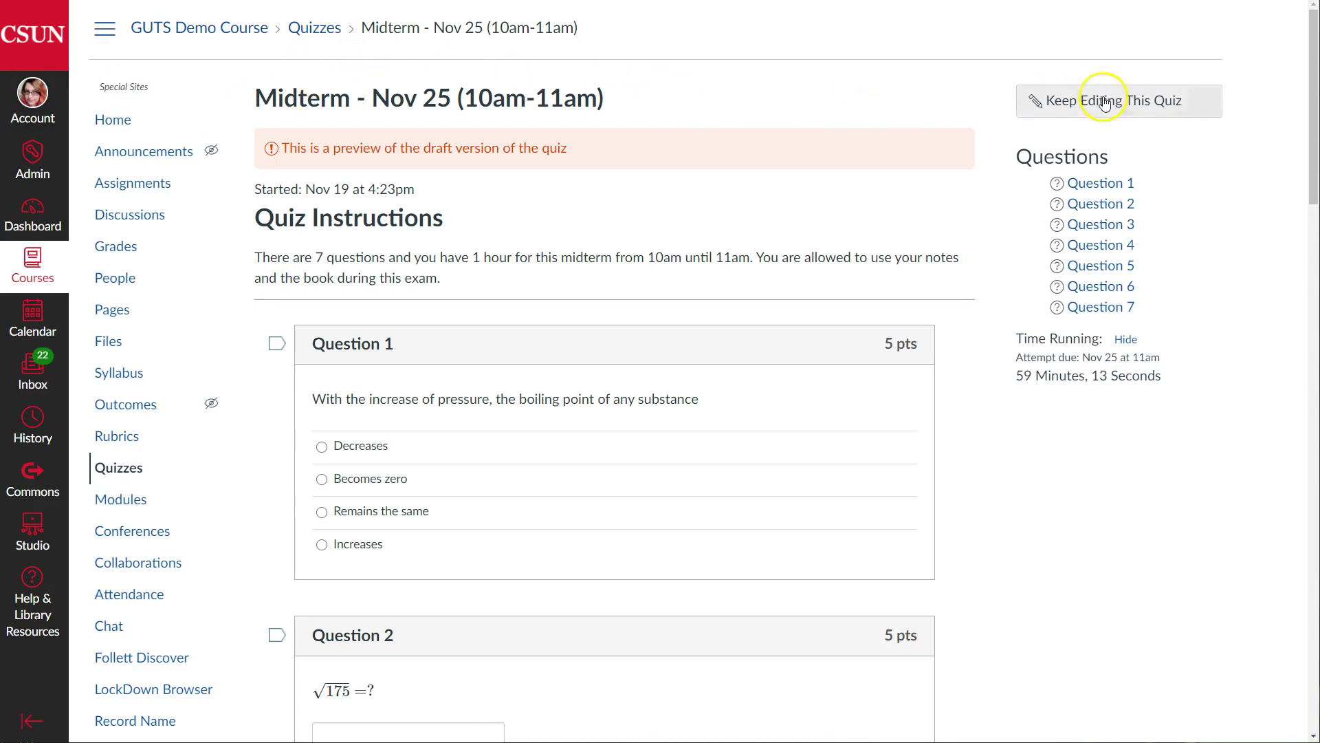
- Reopen the midterm quiz for editing and review its question list, including the "All 5pt questions" group
left_click(1078, 101)
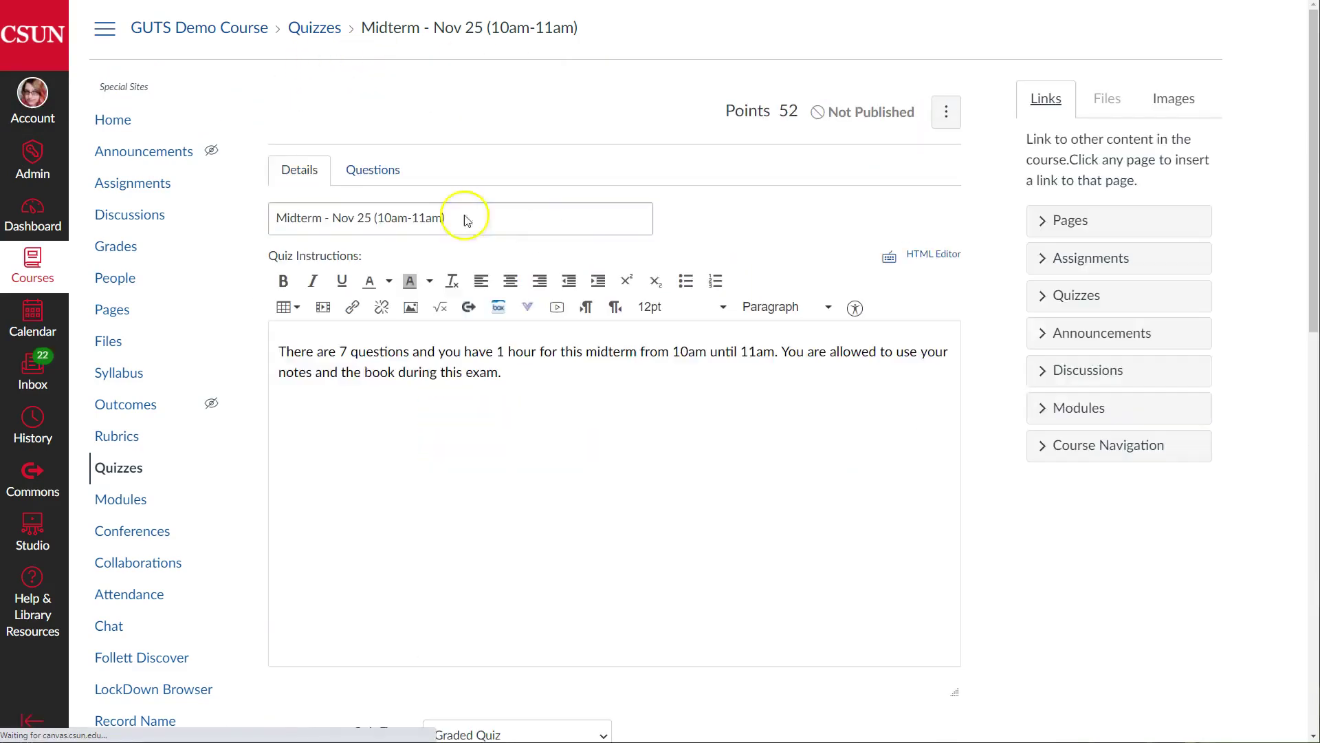
left_click(376, 174)
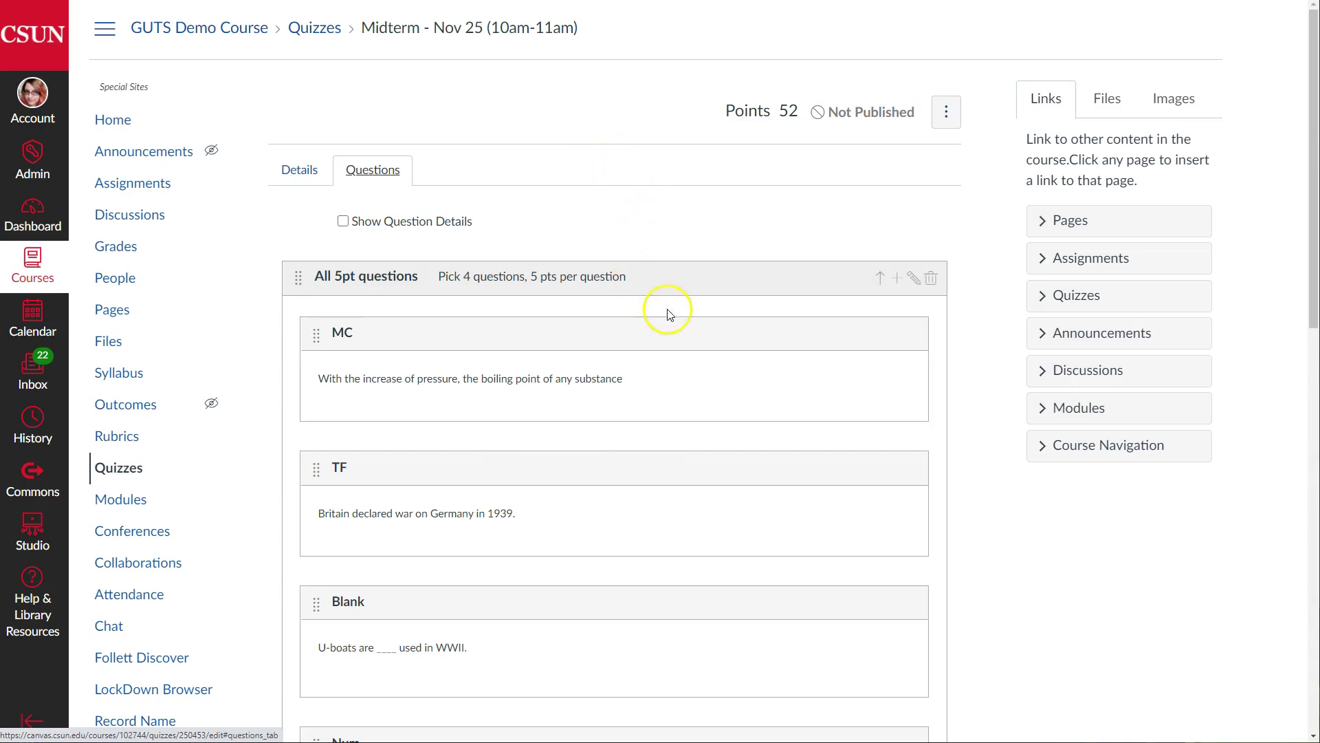
scroll(671, 313, "down", 5)
scroll(671, 314, "down", 6)
scroll(672, 344, "up", 10)
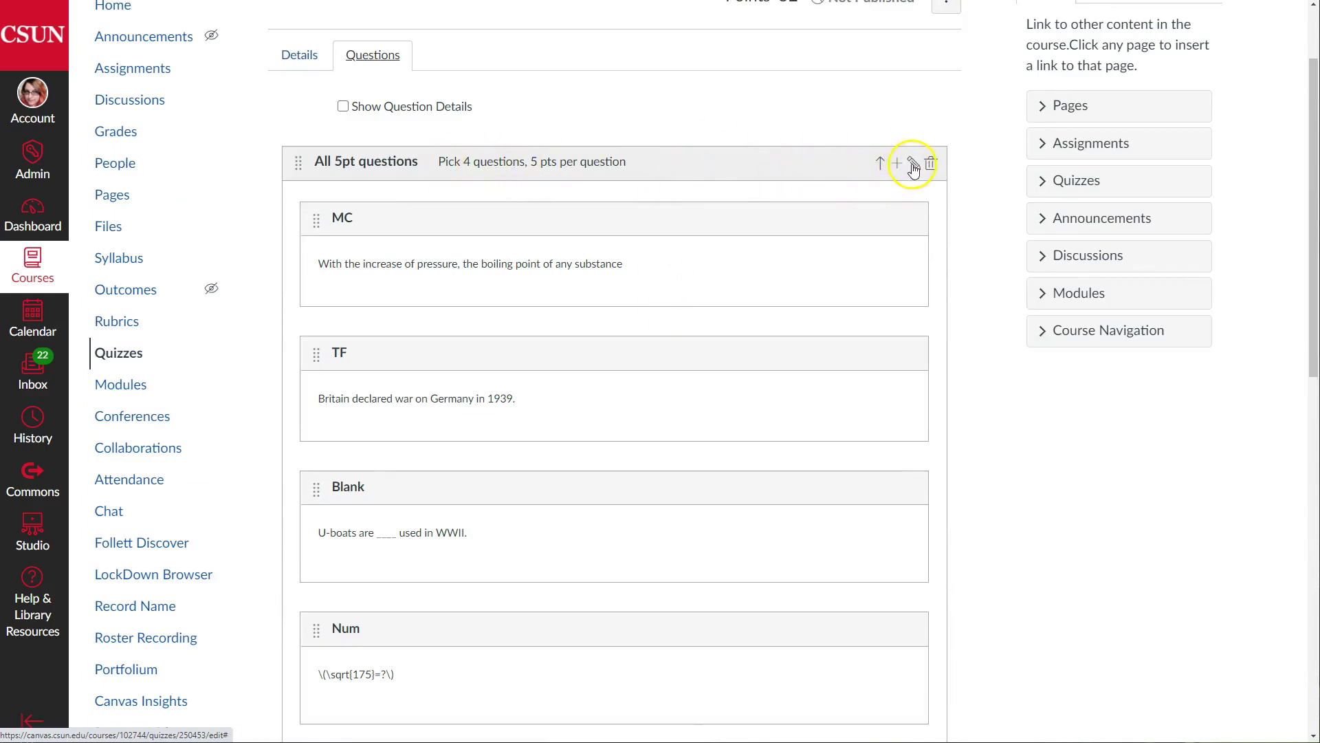
- Set the "All 5pt questions" group to pick 1 question and update the group
left_click(913, 165)
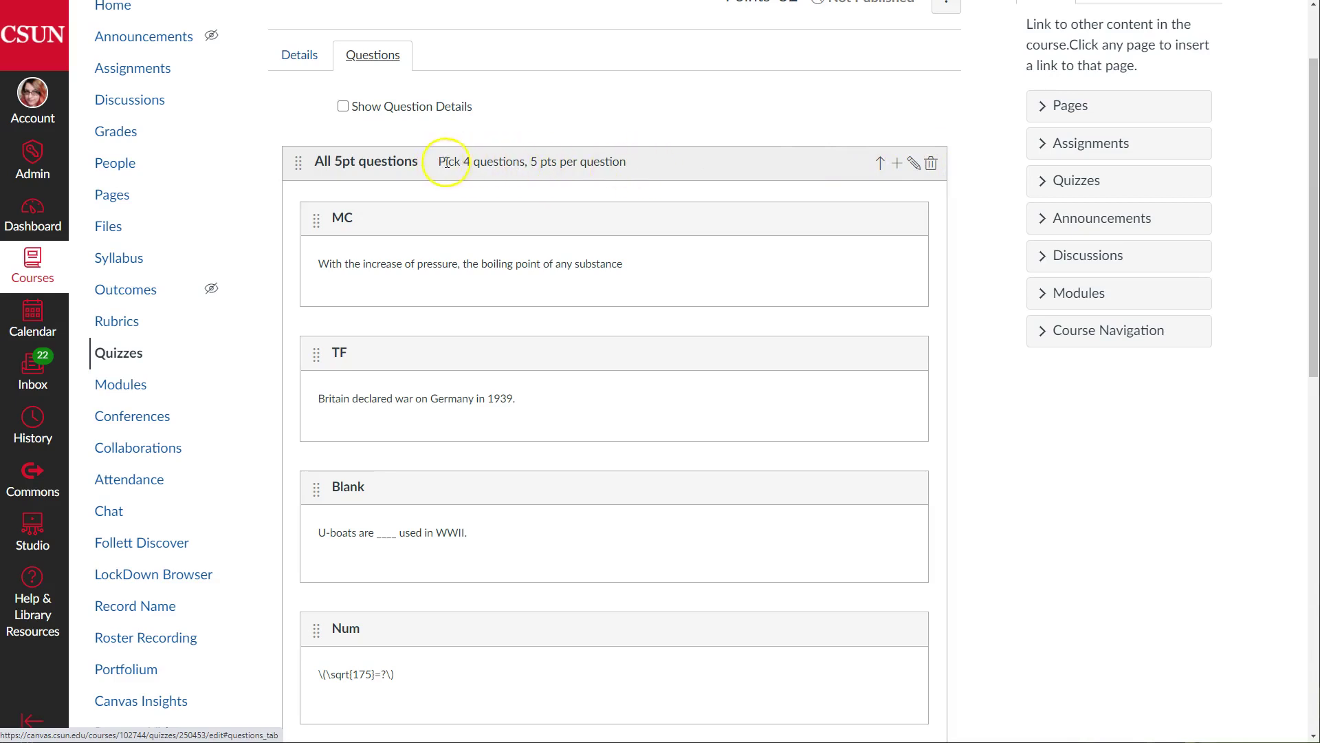
left_click(914, 163)
double_click(523, 170)
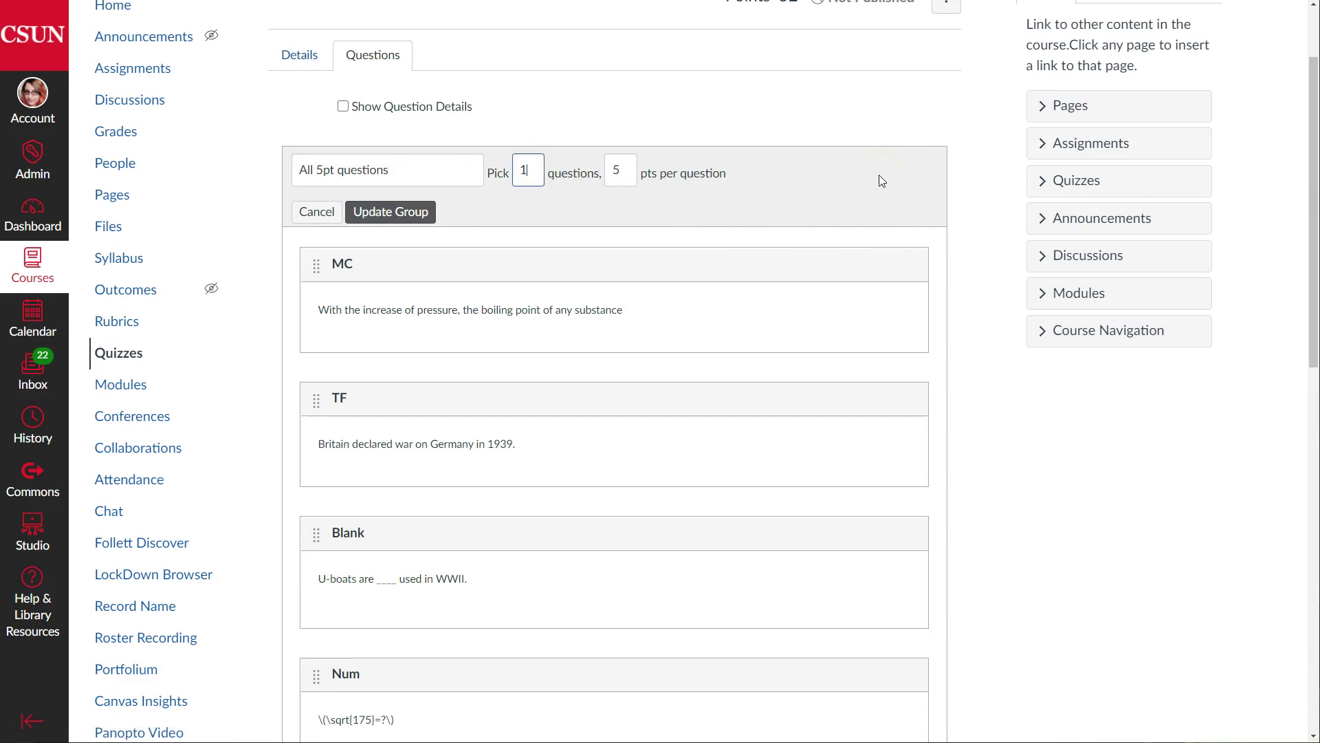
left_click(820, 122)
left_click(411, 213)
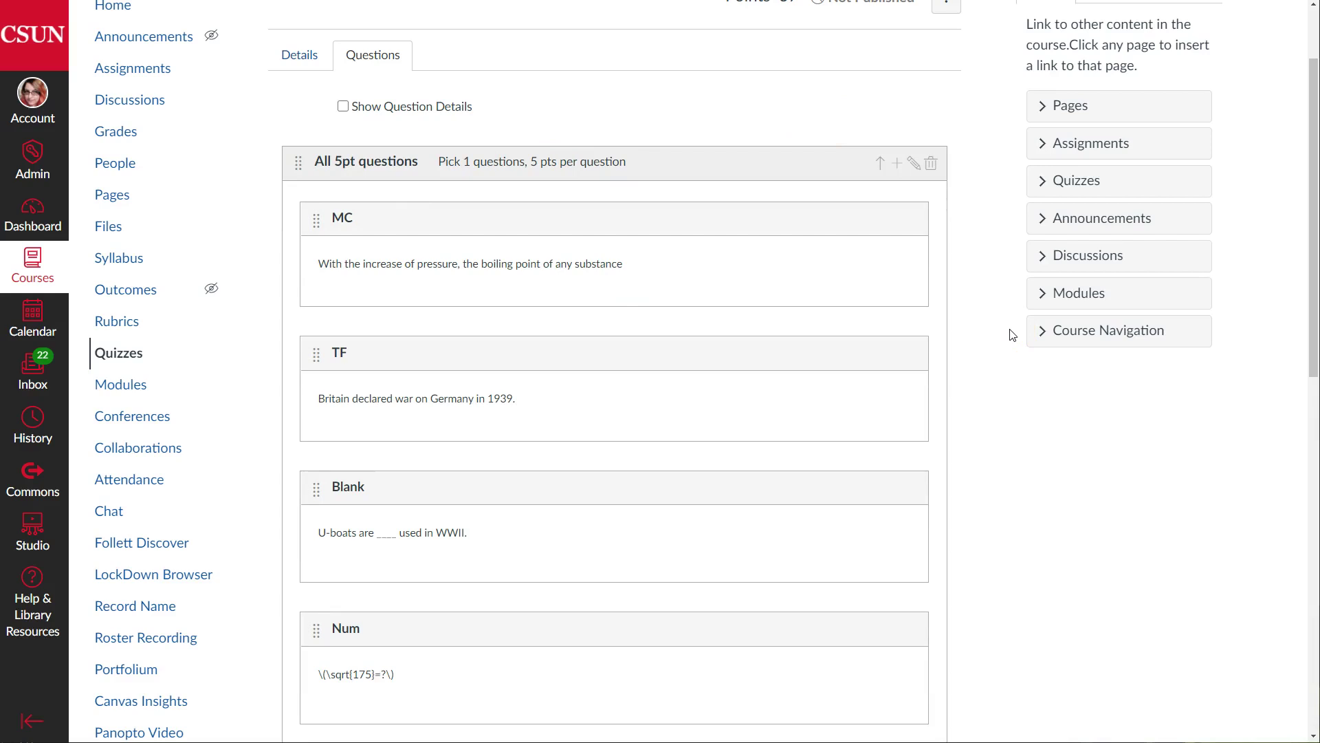
- Save the quiz with the updated question group and launch a new preview of it
scroll(1013, 335, "down", 10)
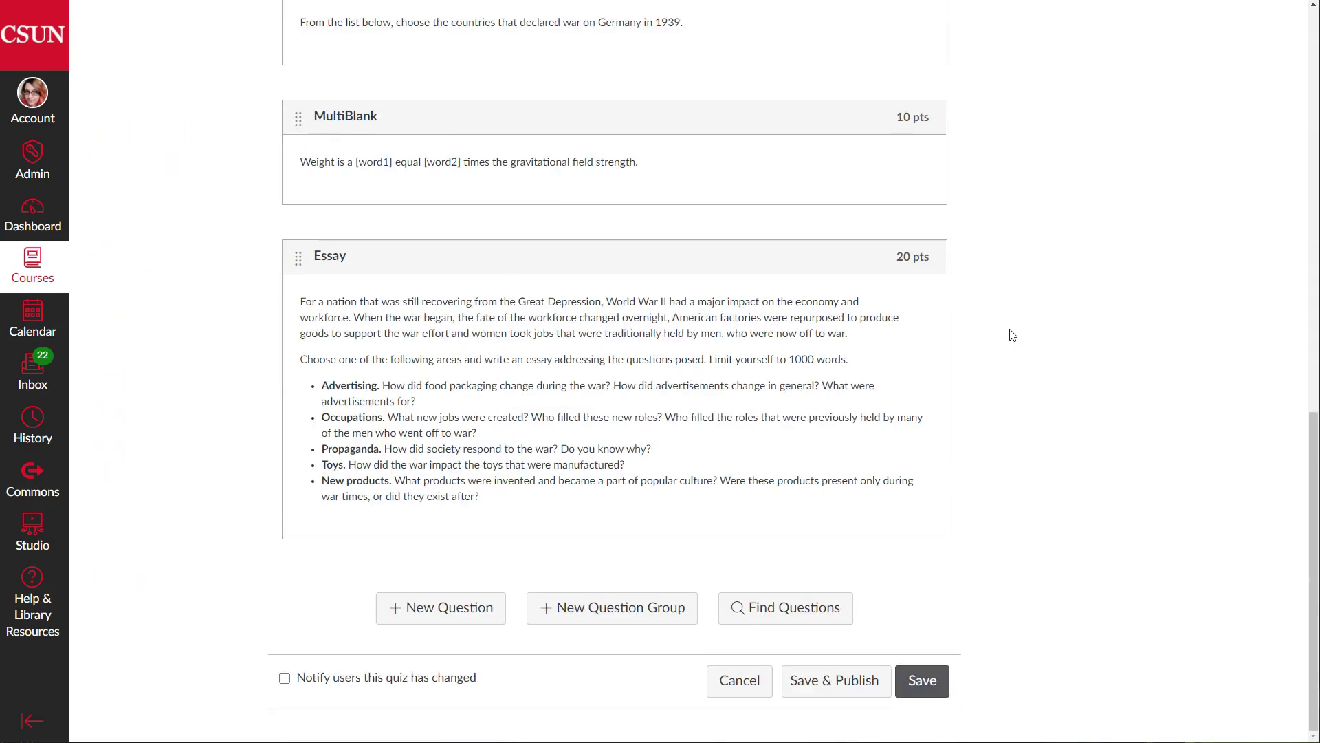
left_click(918, 679)
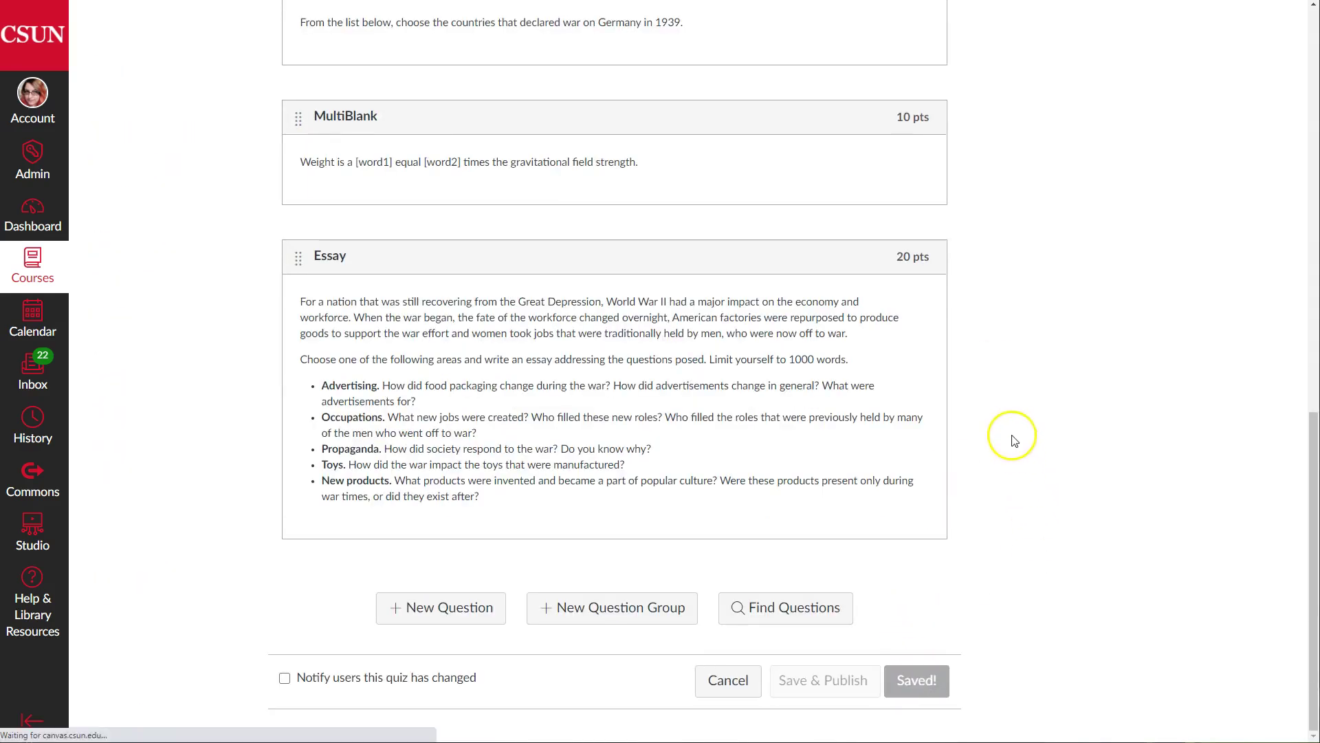
scroll(1008, 403, "down", 3)
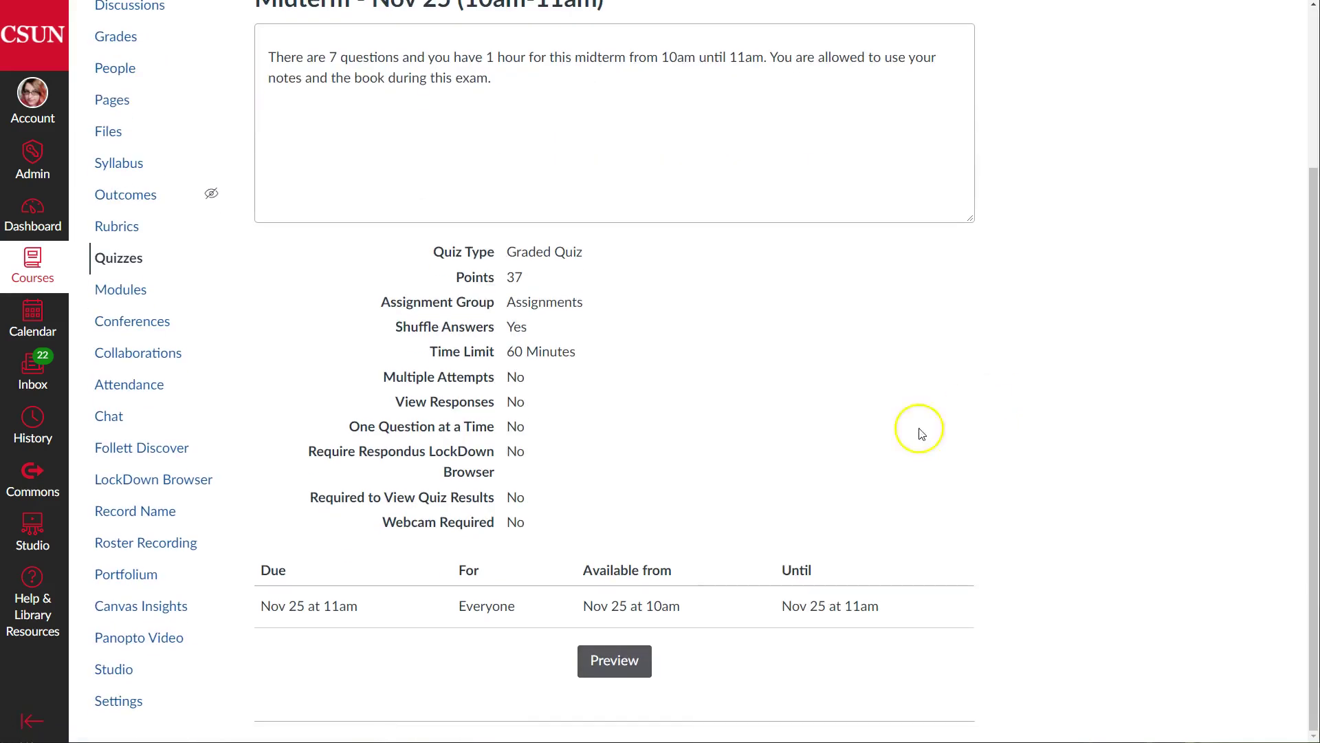
left_click(641, 673)
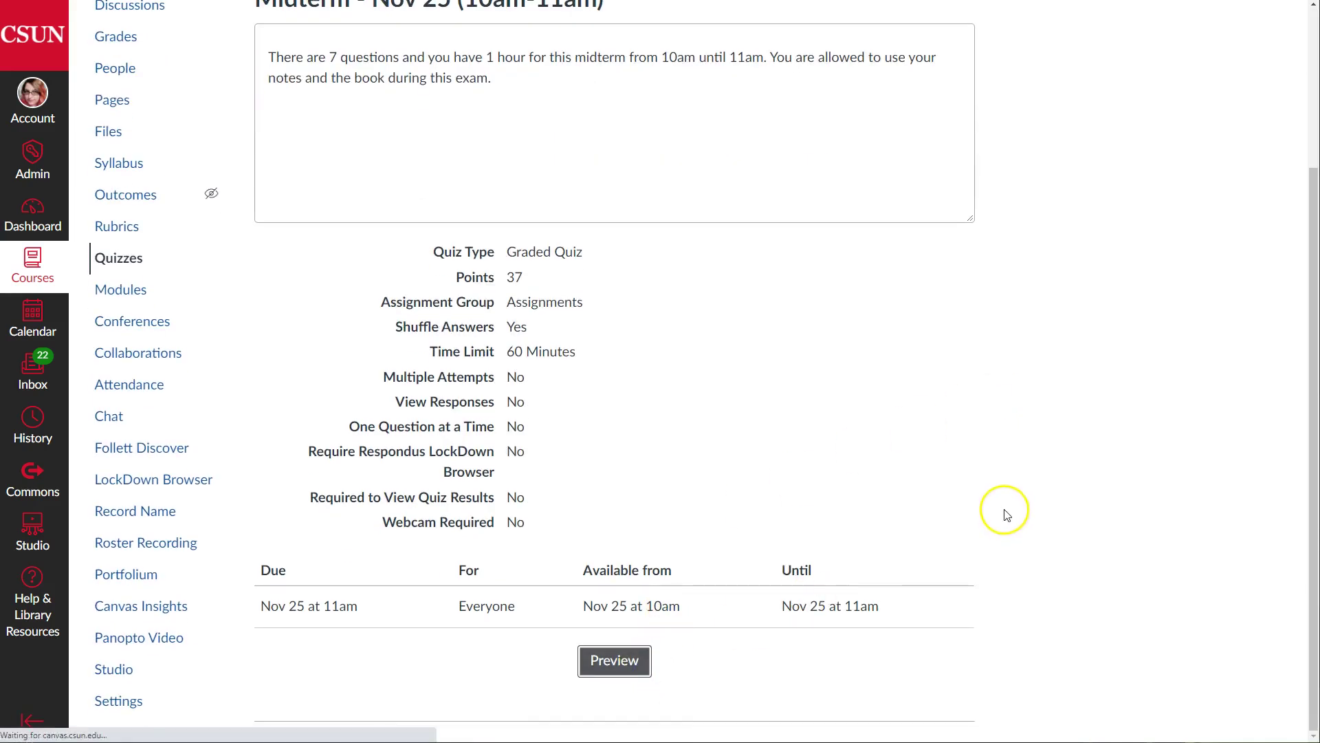
- Examine the 5-point question picked in the preview and the 2-, 10- and 20-point questions after it
scroll(1005, 505, "down", 2)
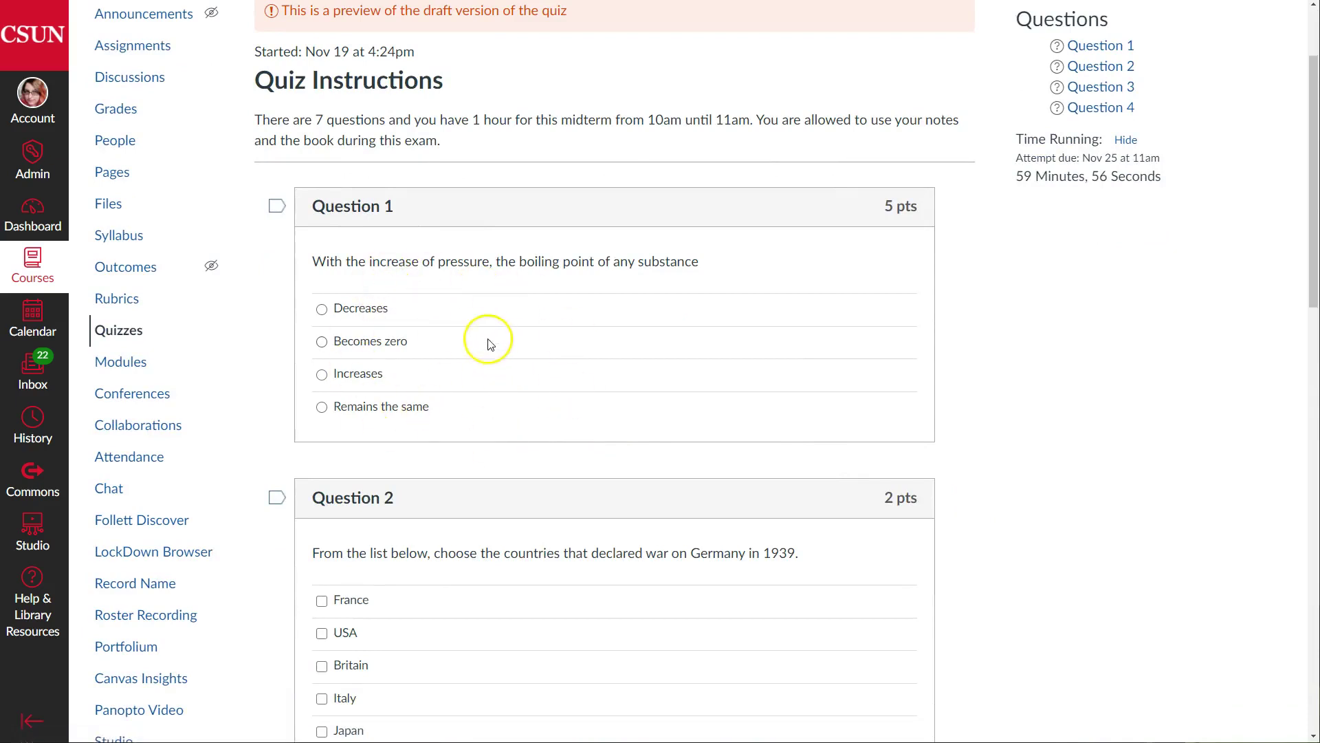
scroll(473, 341, "down", 1)
scroll(473, 341, "down", 5)
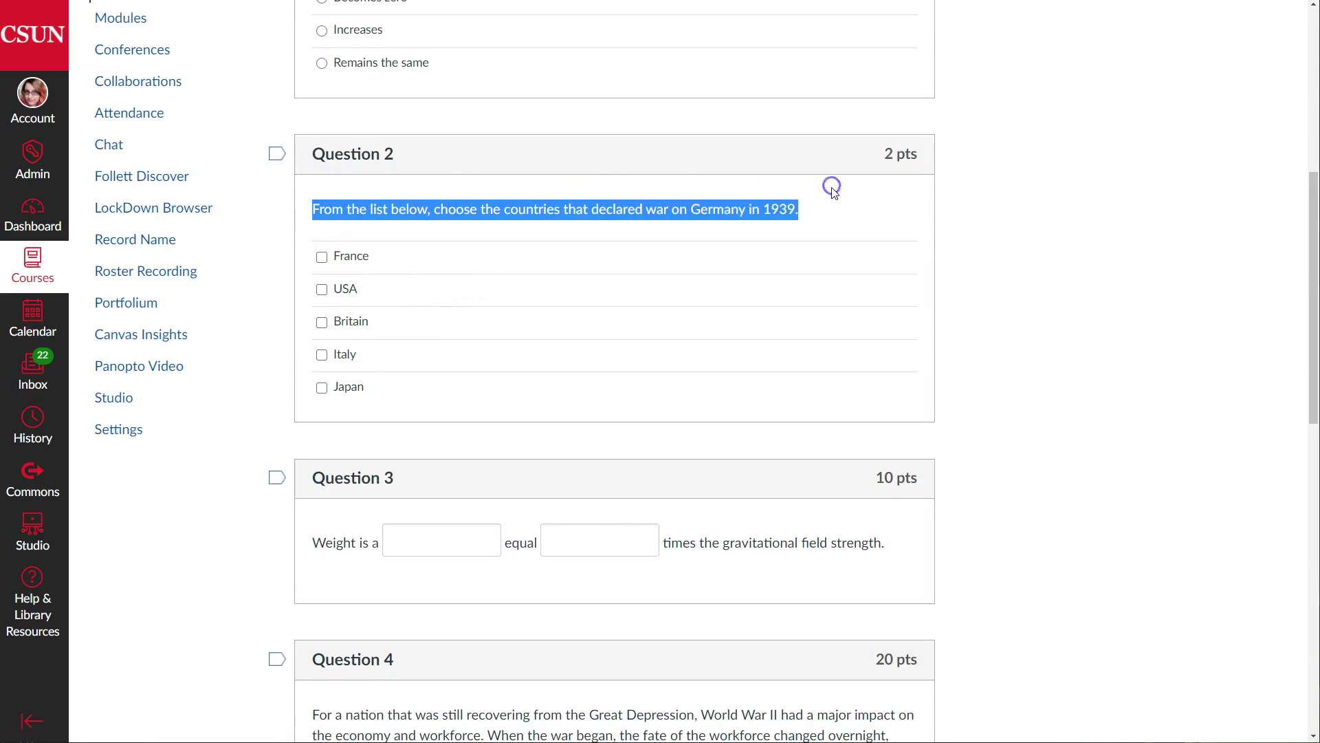
left_click(1097, 266)
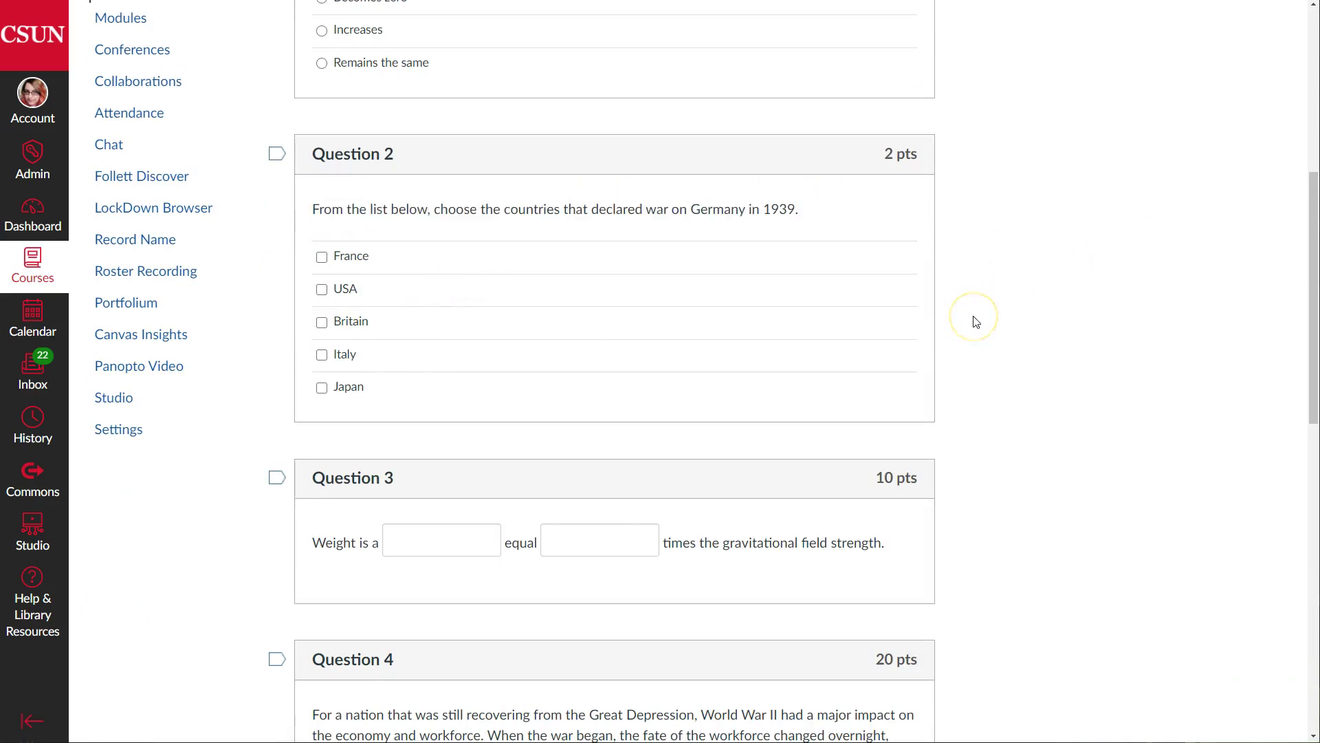
scroll(972, 318, "up", 7)
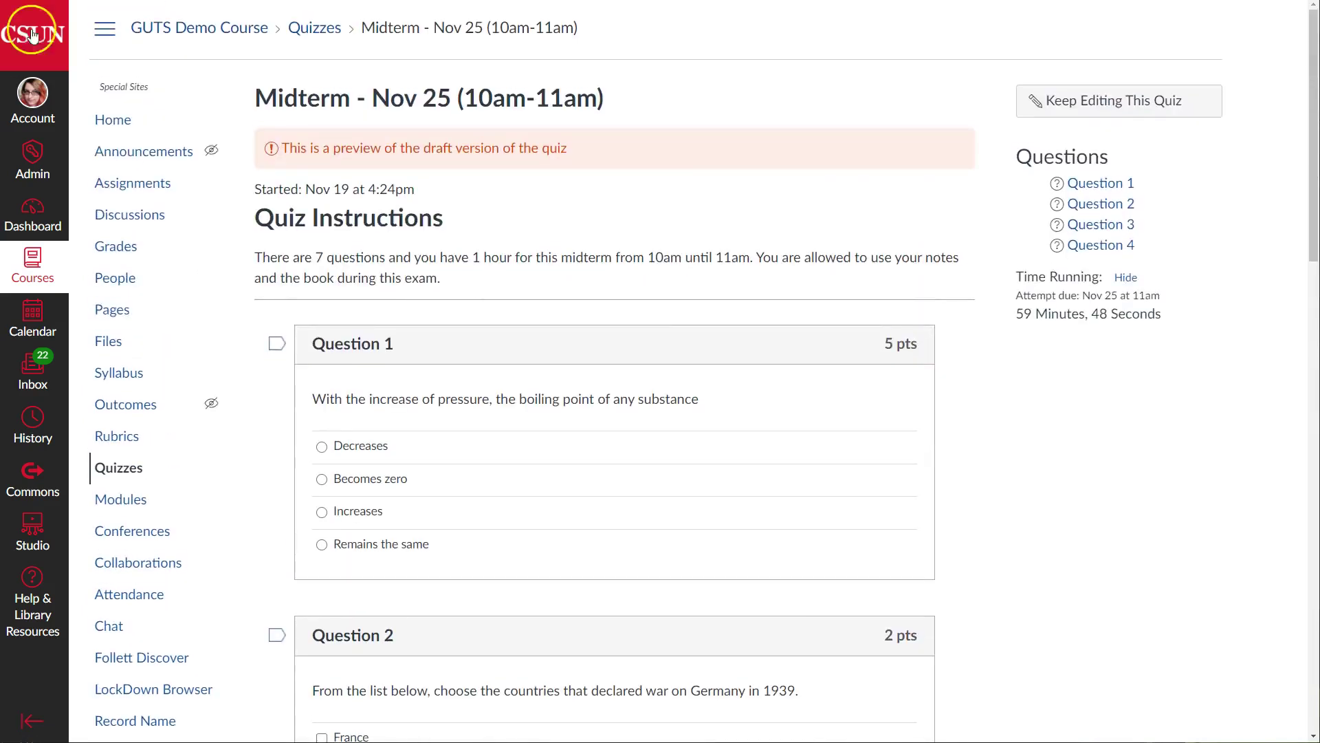
- Return to the quiz page, launch another preview, and check which 5-point question is picked as Question 1
key("alt+Left")
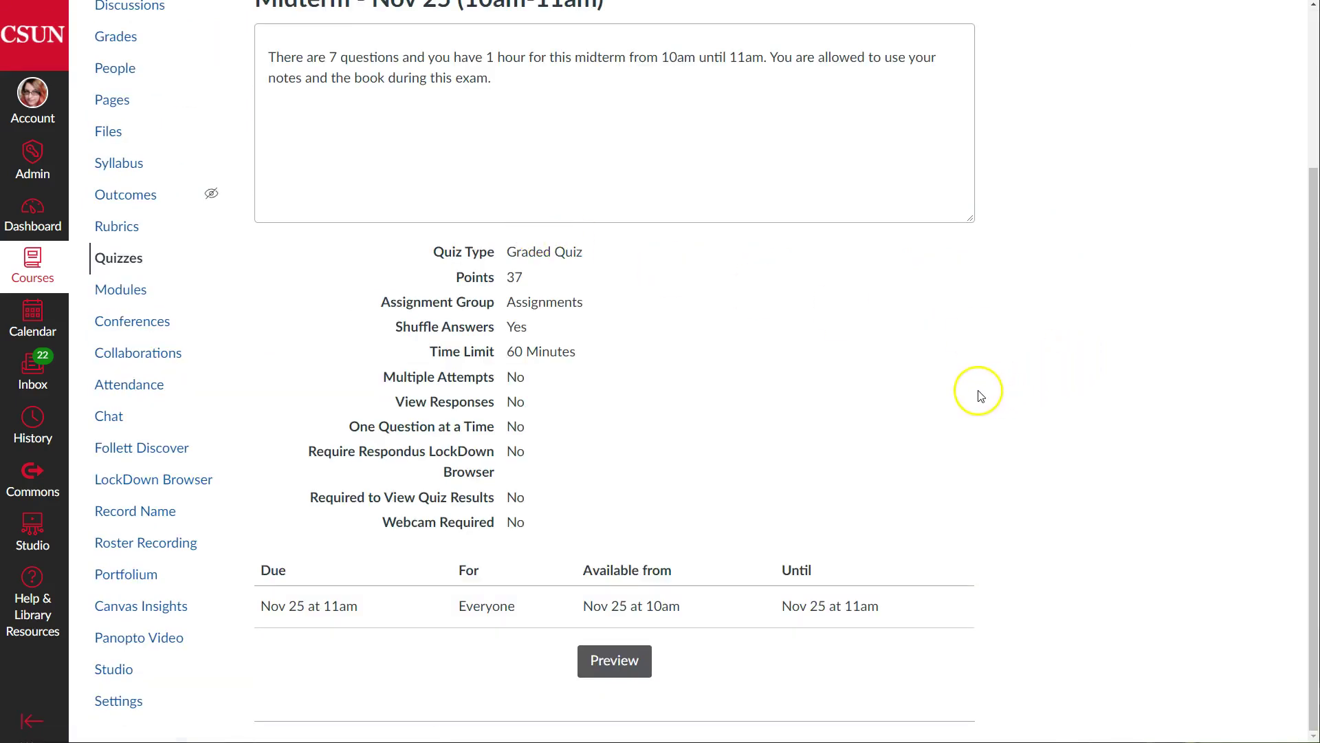
left_click(636, 663)
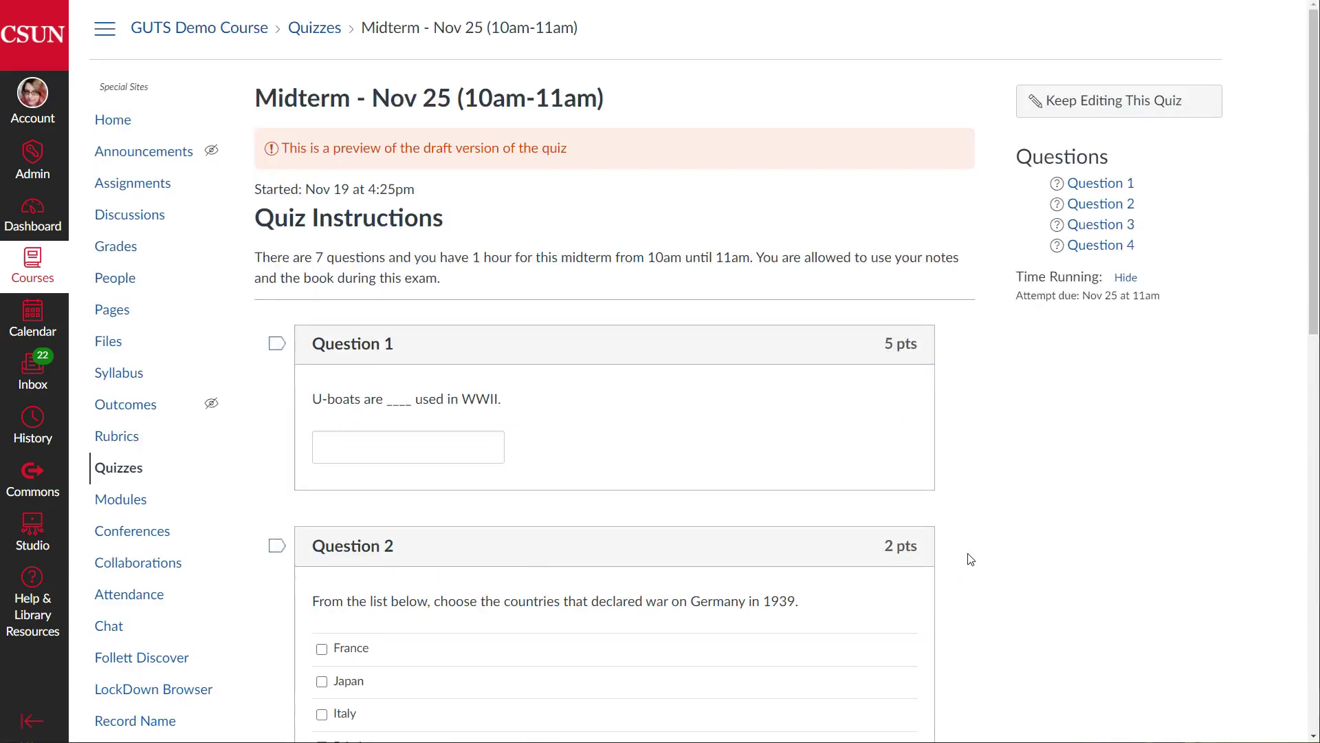
scroll(550, 343, "down", 3)
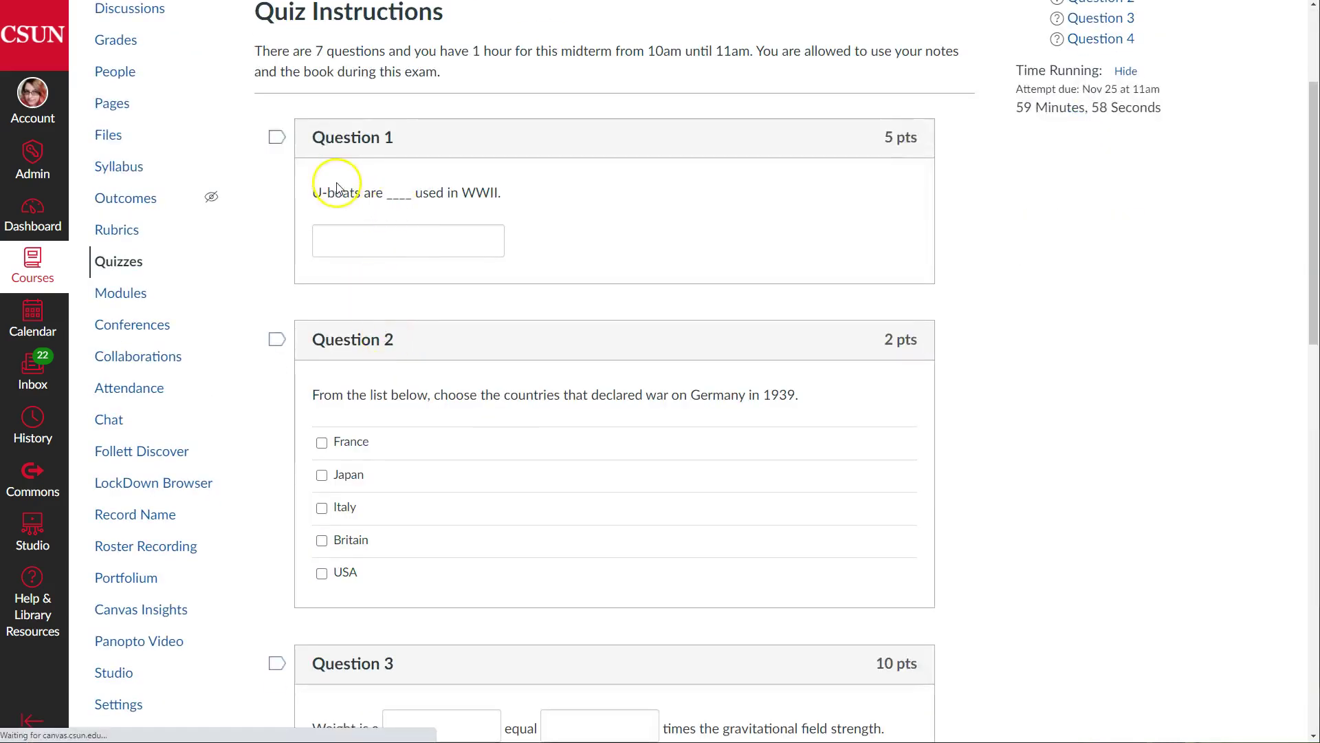
left_click_drag(311, 192, 506, 195)
left_click(537, 197)
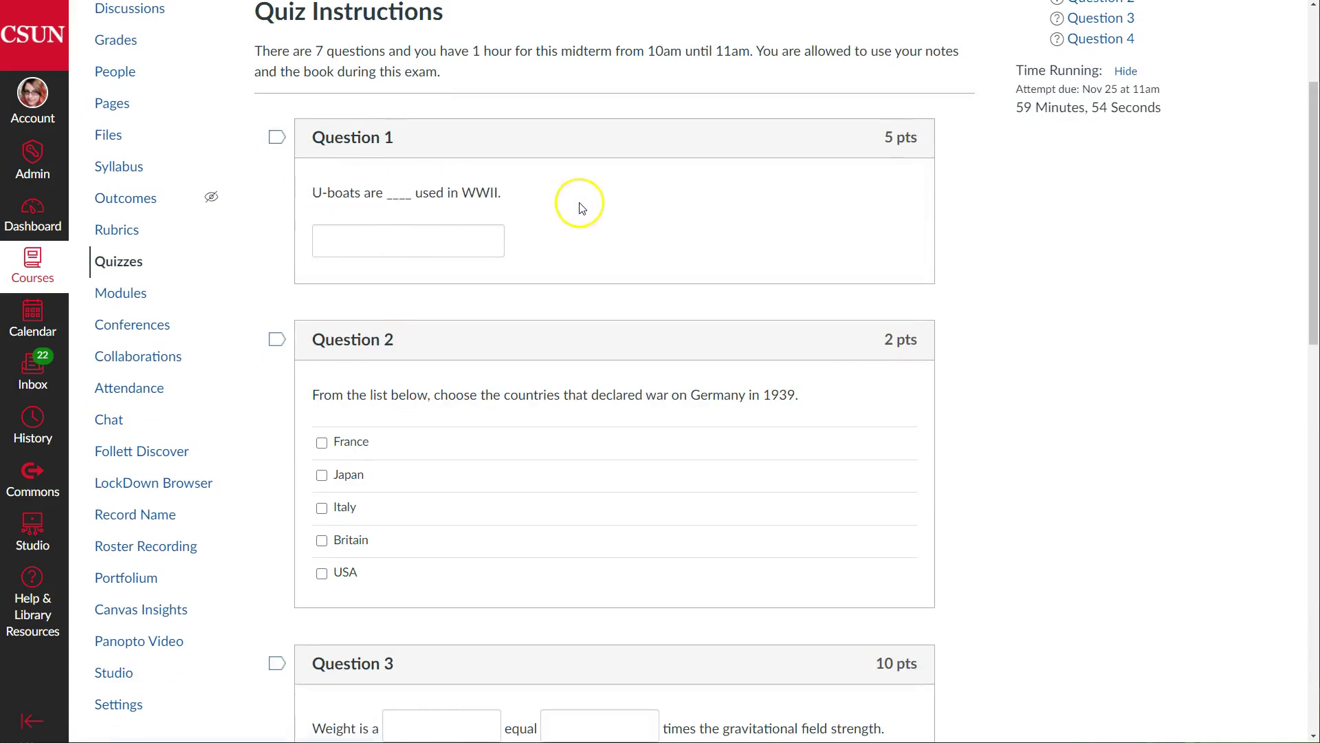
- Examine the ungrouped questions in the new preview, from the countries question through the essay
scroll(581, 207, "down", 6)
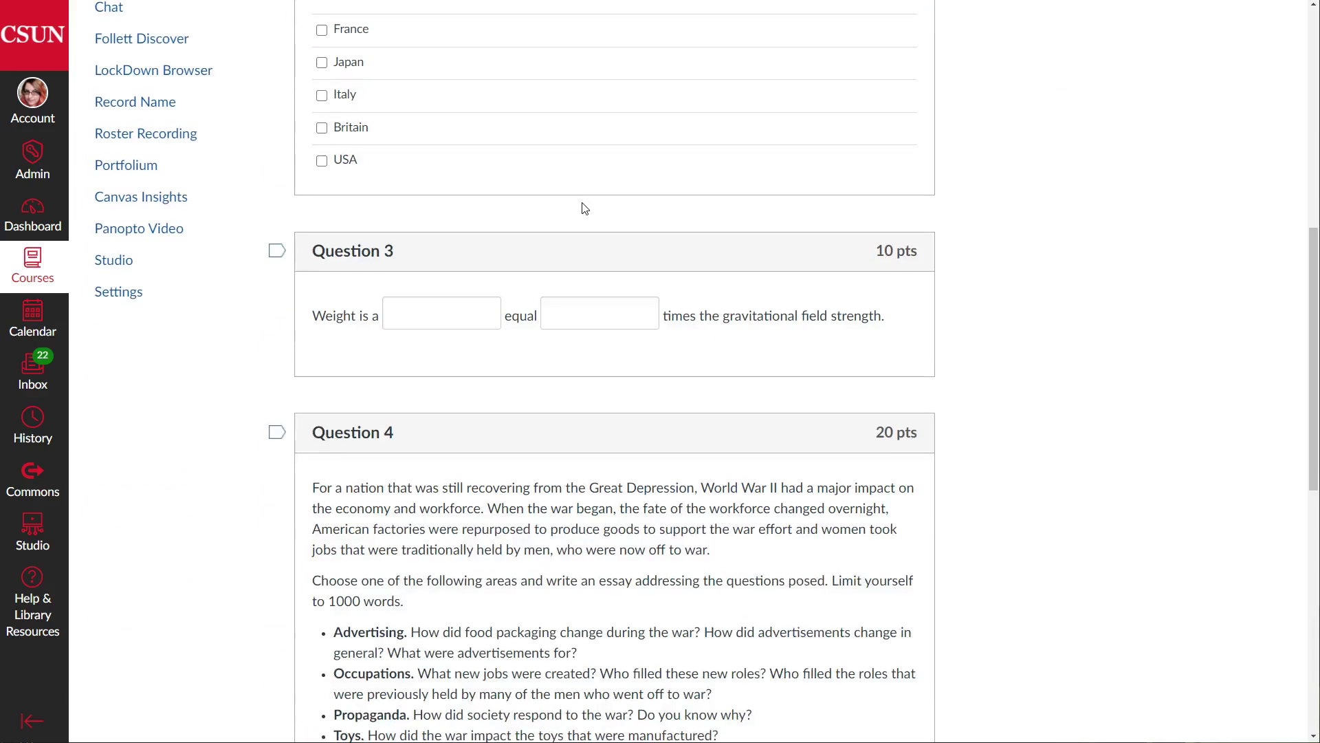
scroll(584, 208, "up", 4)
left_click_drag(311, 257, 818, 273)
left_click(818, 274)
scroll(1067, 269, "up", 4)
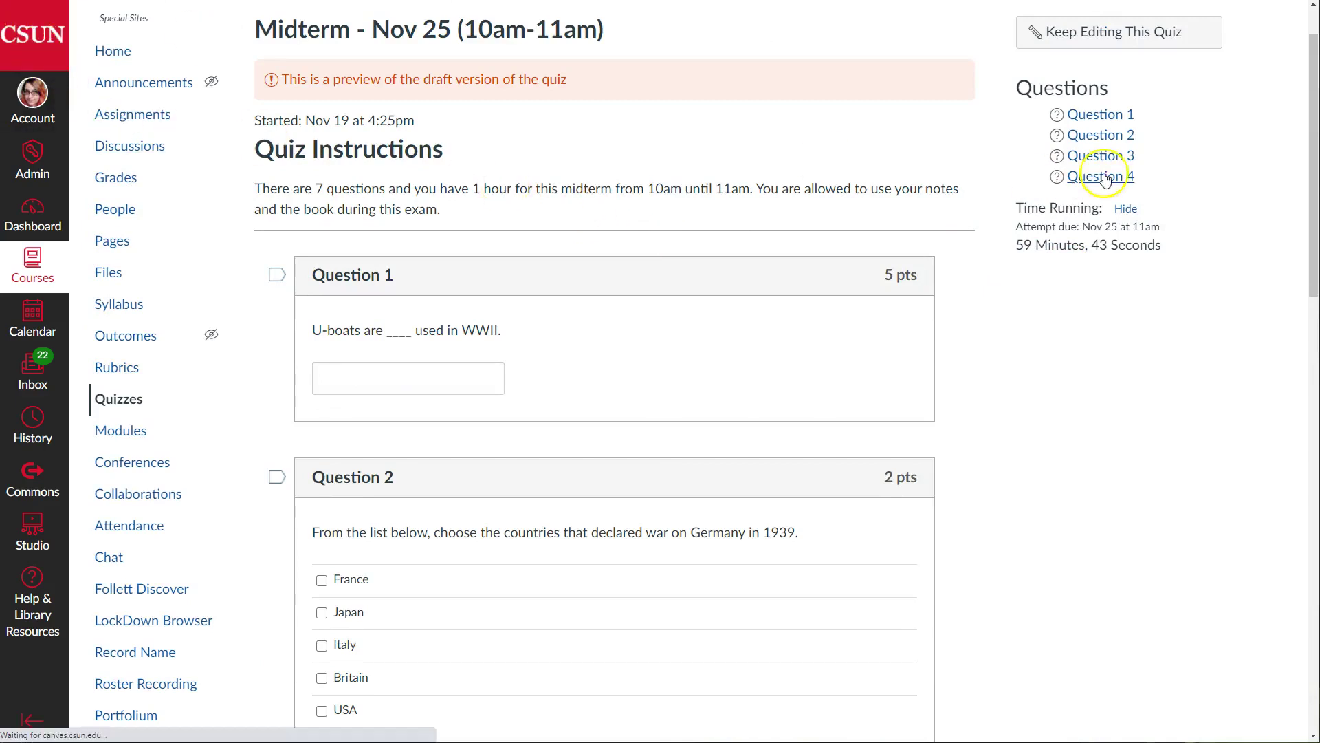
- Leave the preview and reopen the midterm quiz for editing at its question list
key("alt+Left")
left_click(903, 100)
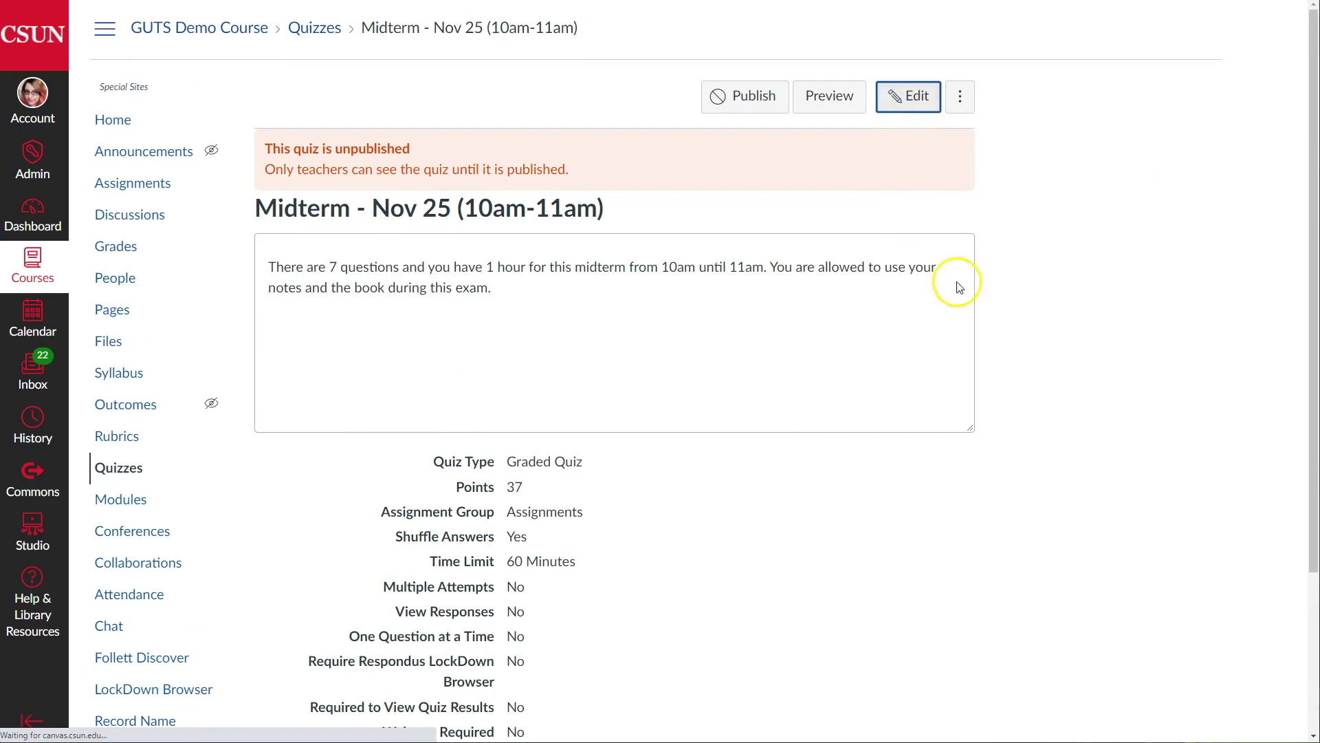
left_click(372, 169)
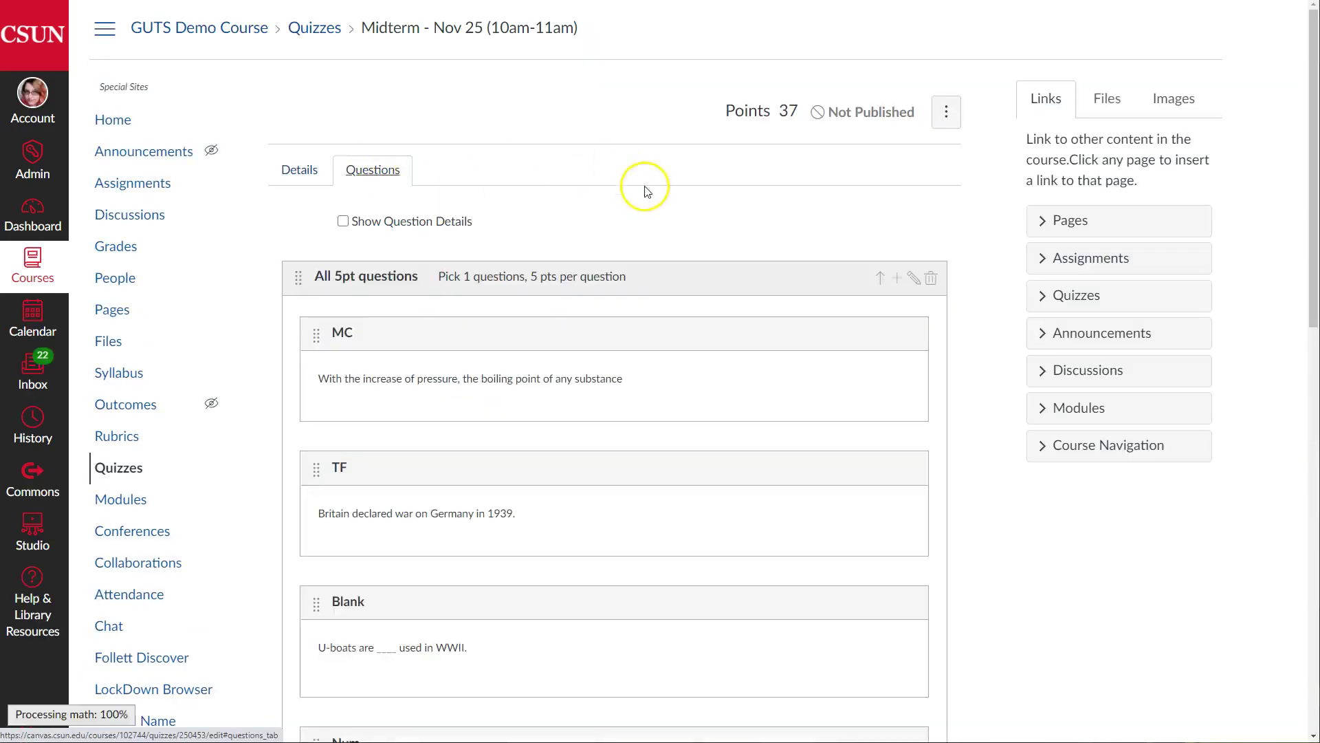
scroll(618, 184, "down", 3)
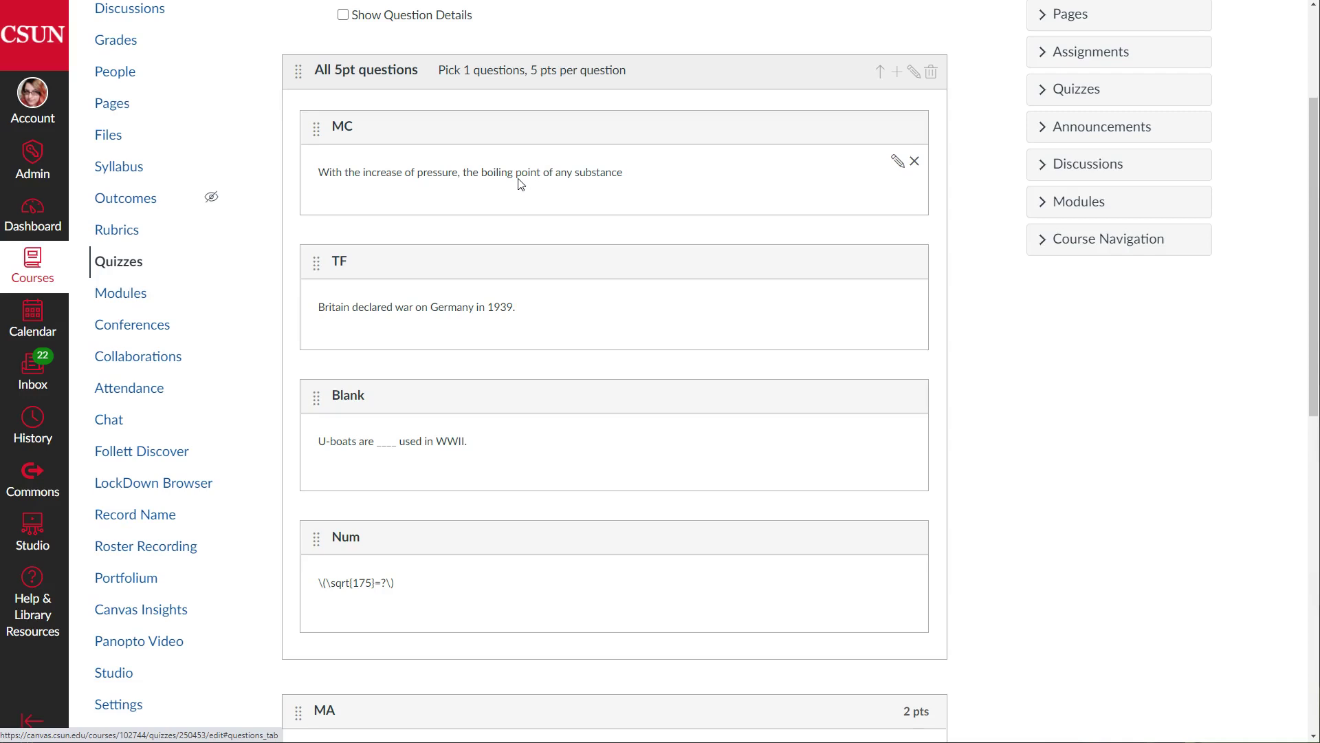
- Review the pick setting of the "All 5pt questions" group and the ungrouped questions through the option to add another group
mouse_move(445, 69)
left_mouse_down()
mouse_move(657, 72)
mouse_move(435, 69)
left_mouse_up()
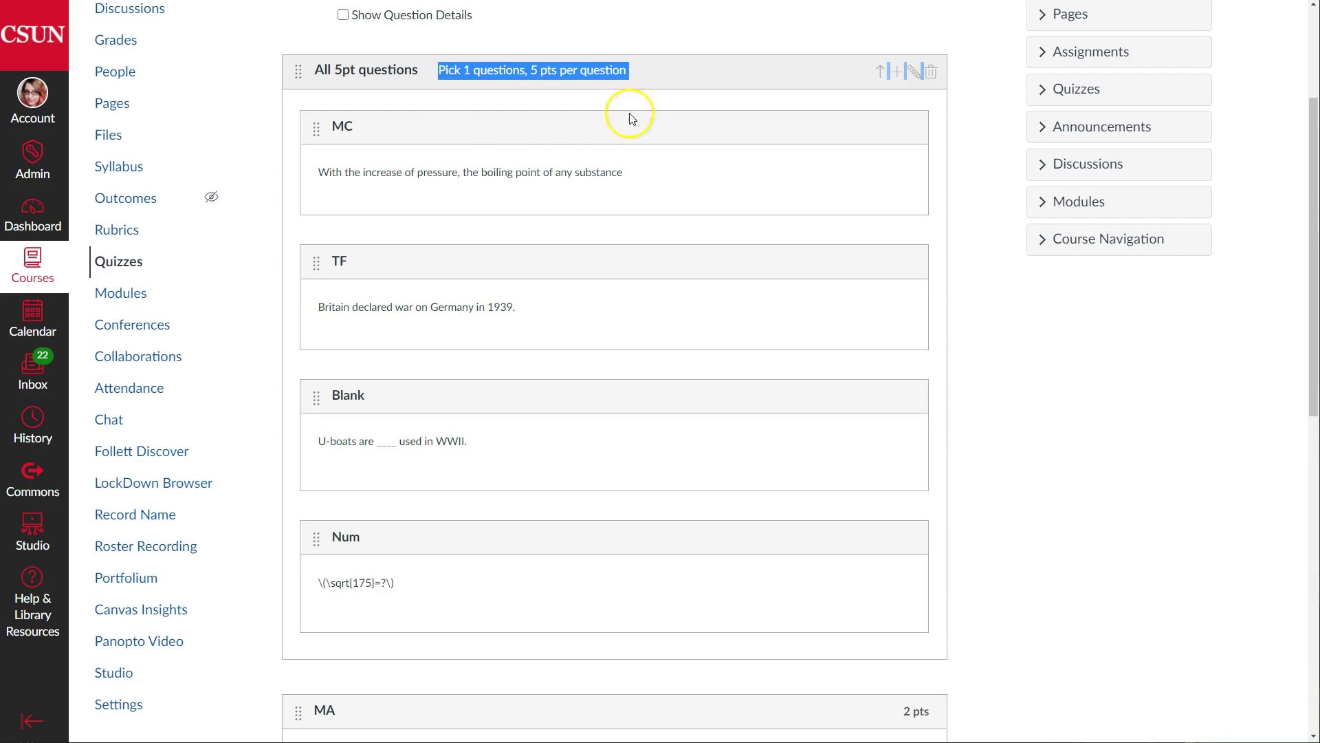
left_click(1018, 376)
scroll(1006, 394, "down", 6)
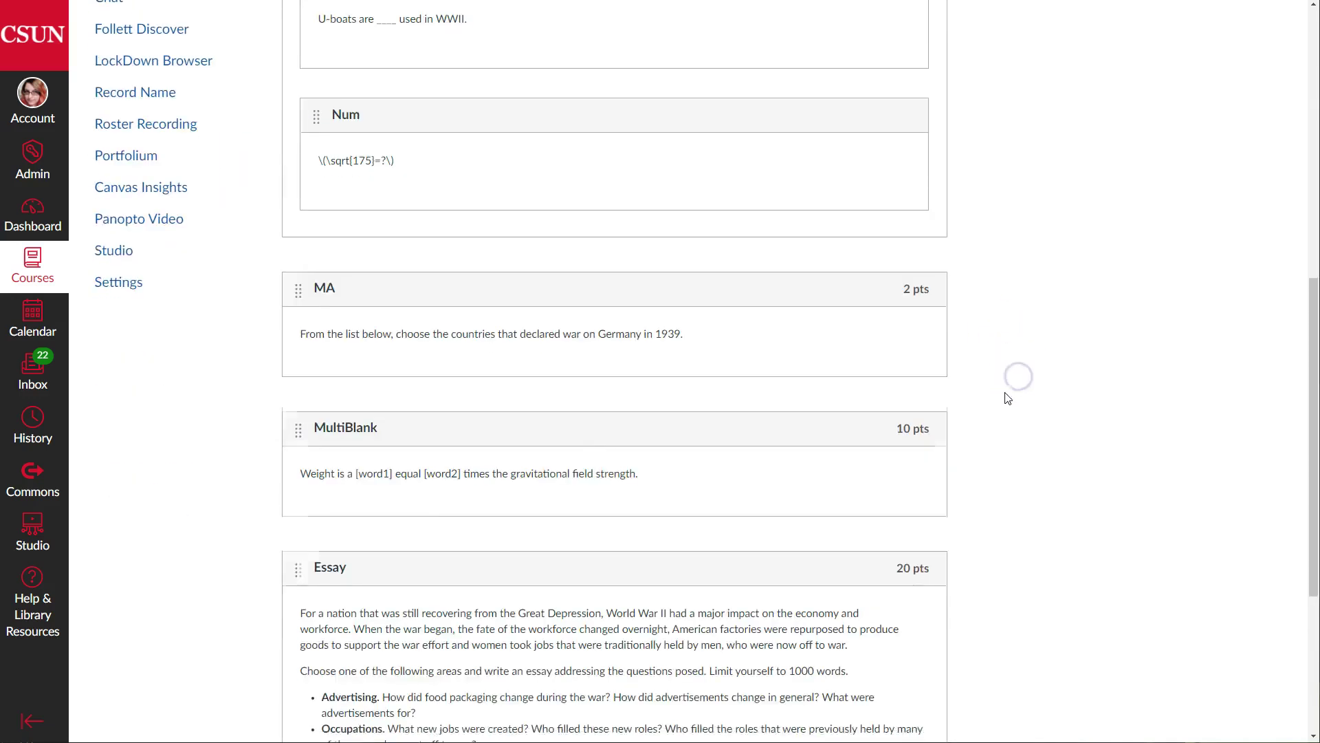
scroll(1008, 399, "down", 5)
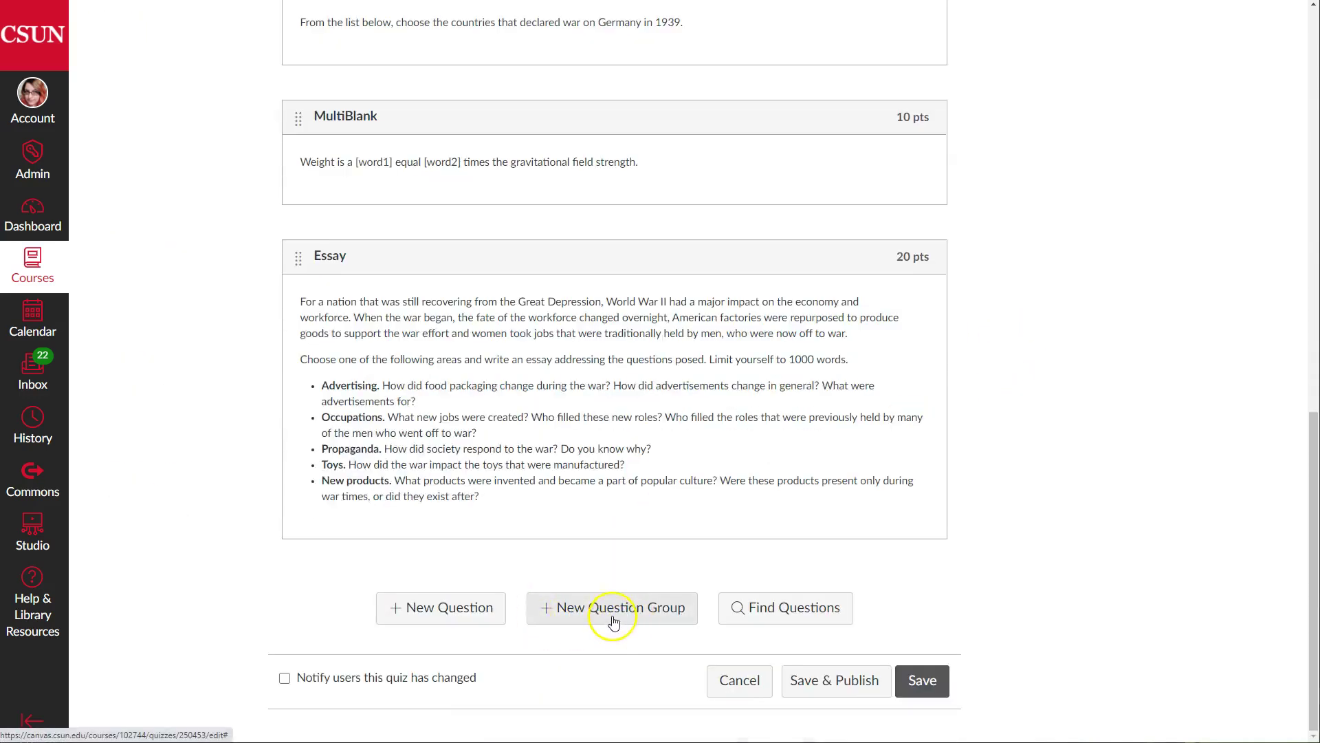
scroll(1077, 543, "up", 11)
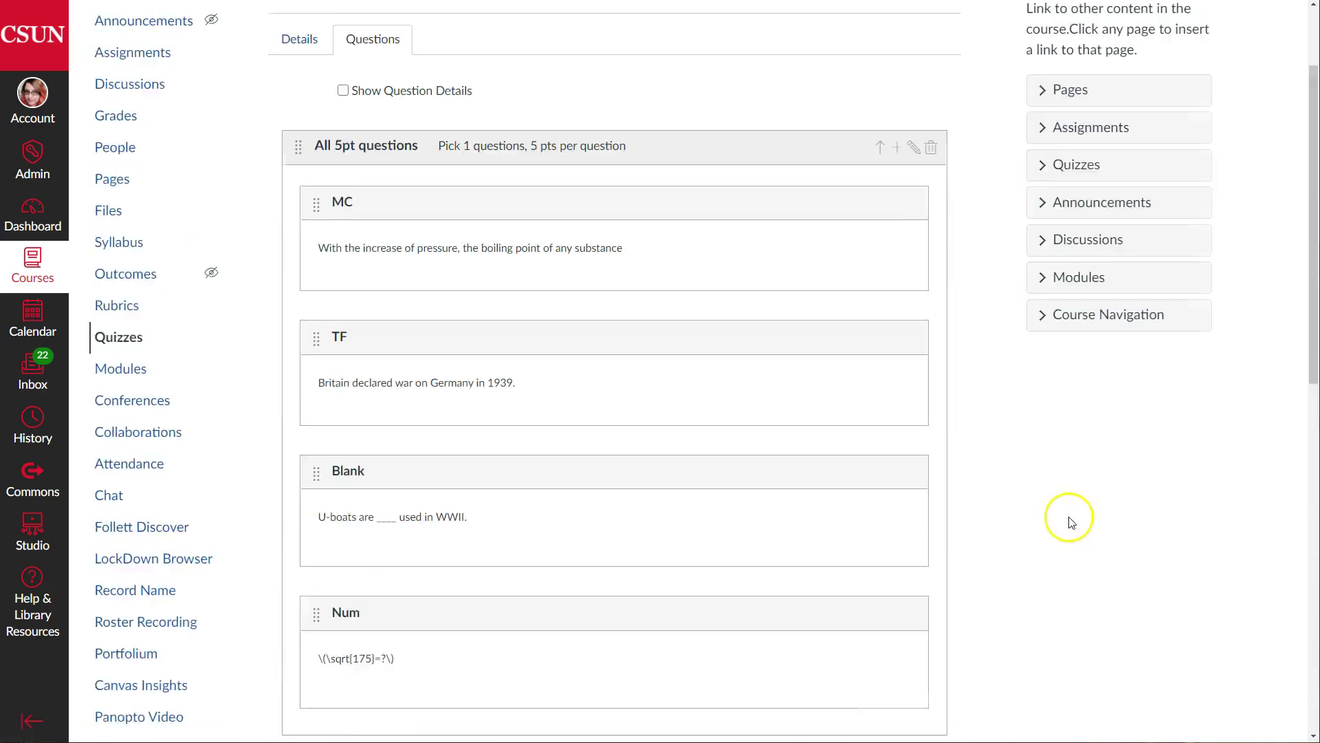